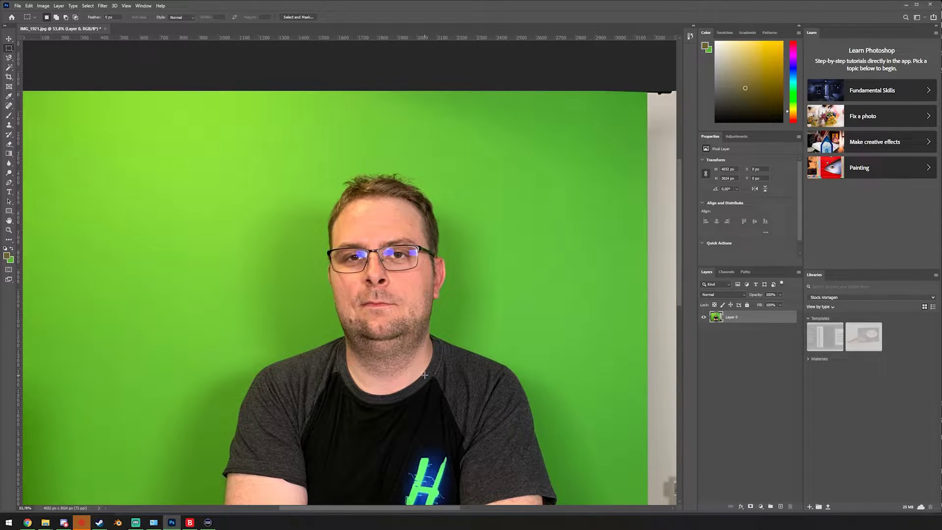
Duplicate Layer 0, hide the duplicate and make the original Layer 0 active
key("ctrl+0")
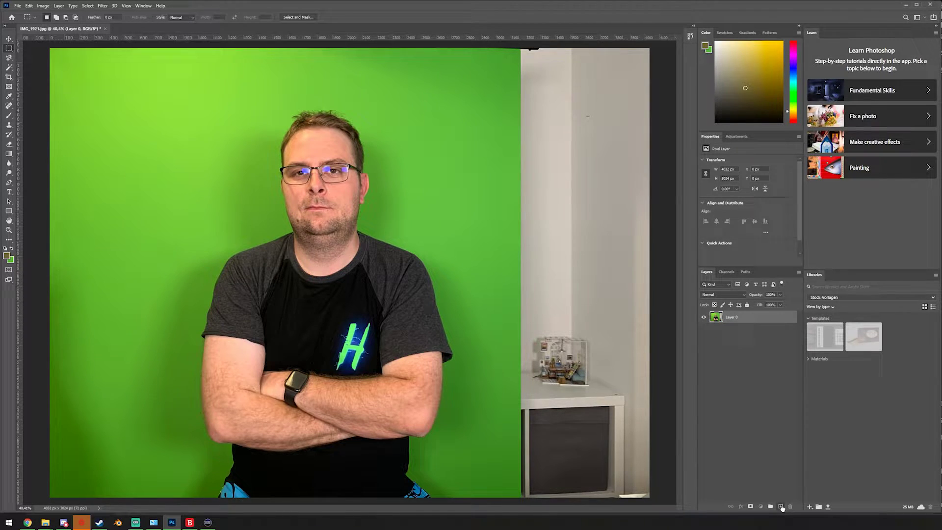
key("ctrl+j")
left_click(704, 317)
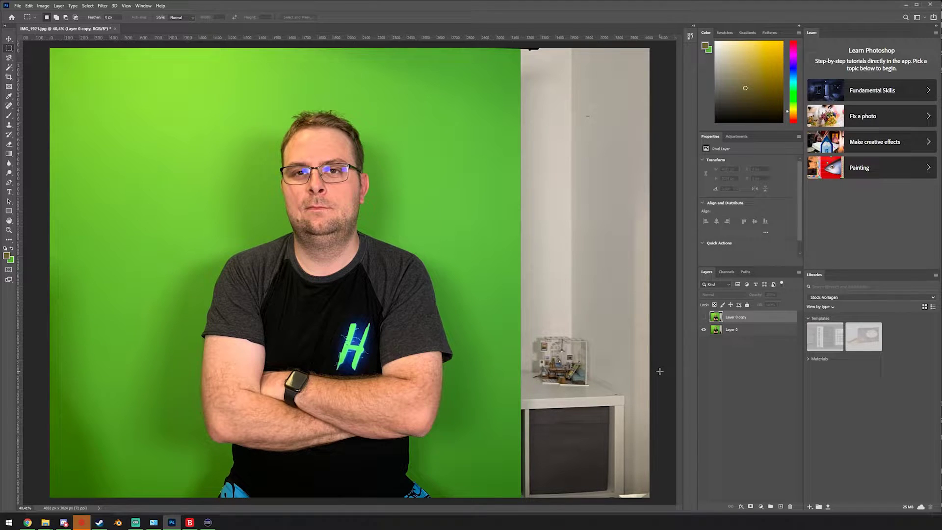
left_click(758, 330)
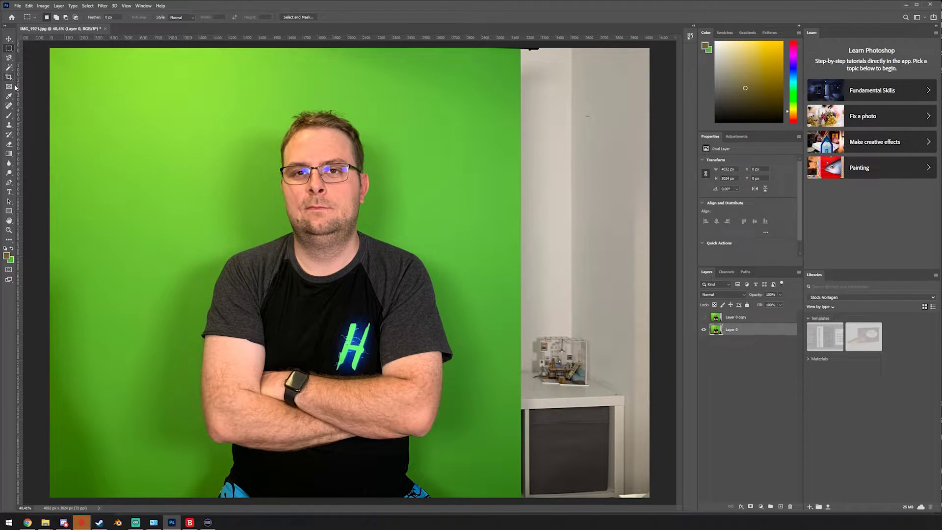
Select the whole green screen around the man with the Magic Wand, adding the differently shaded areas to the selection
left_click(9, 68)
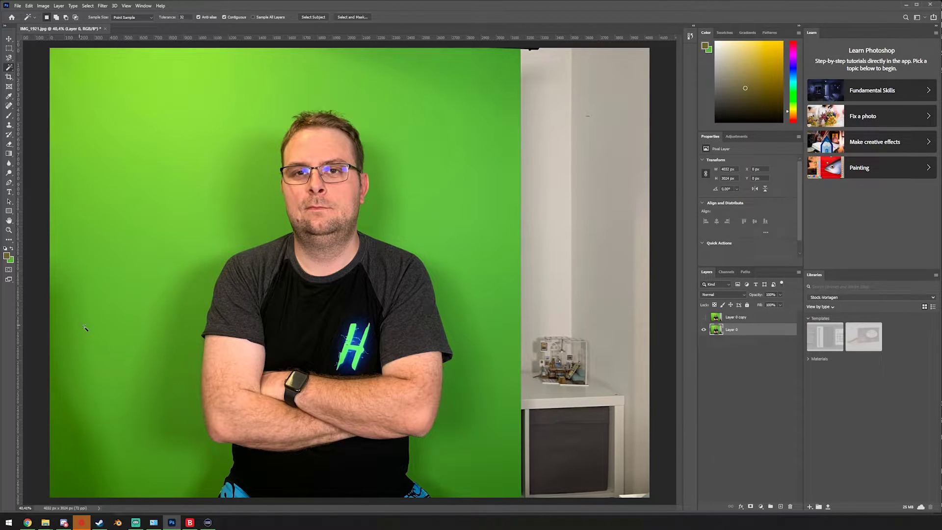
left_click(94, 455)
left_click(158, 187, "shift")
left_click(193, 84, "shift")
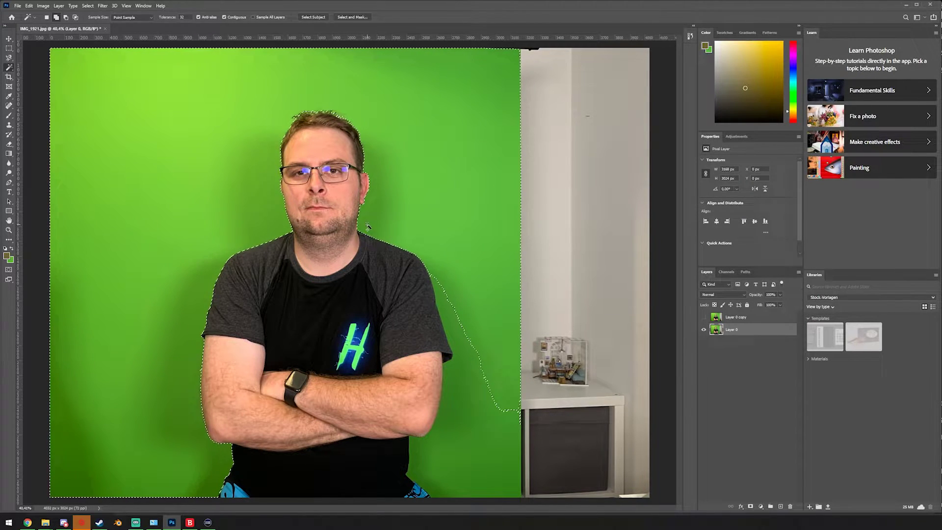
left_click(479, 389, "shift")
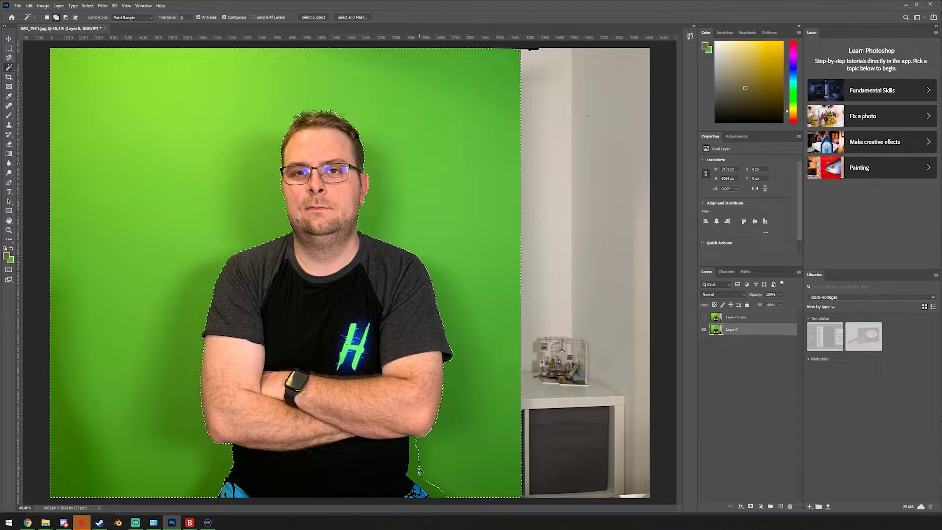
left_click(466, 496, "shift")
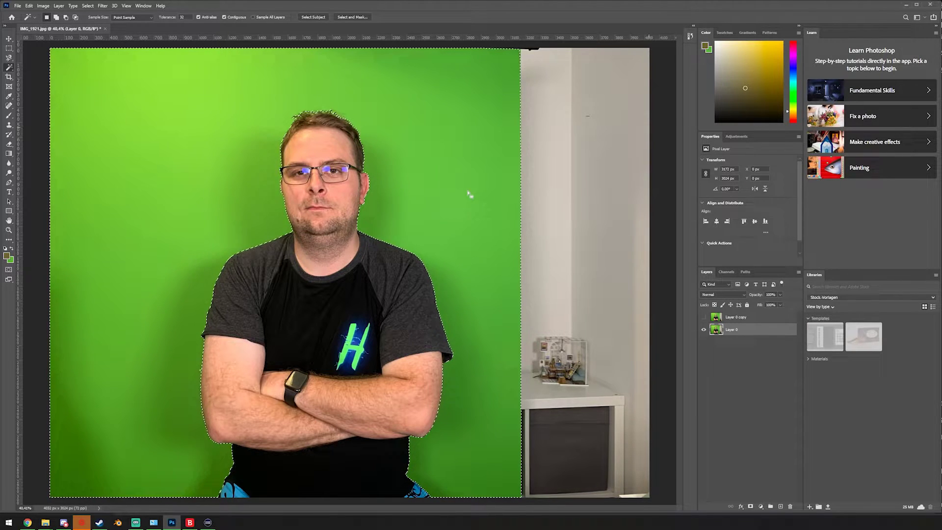
Check the selection edge around the hair and try deleting the selected green background directly from Layer 0
scroll(275, 98, "up", 16)
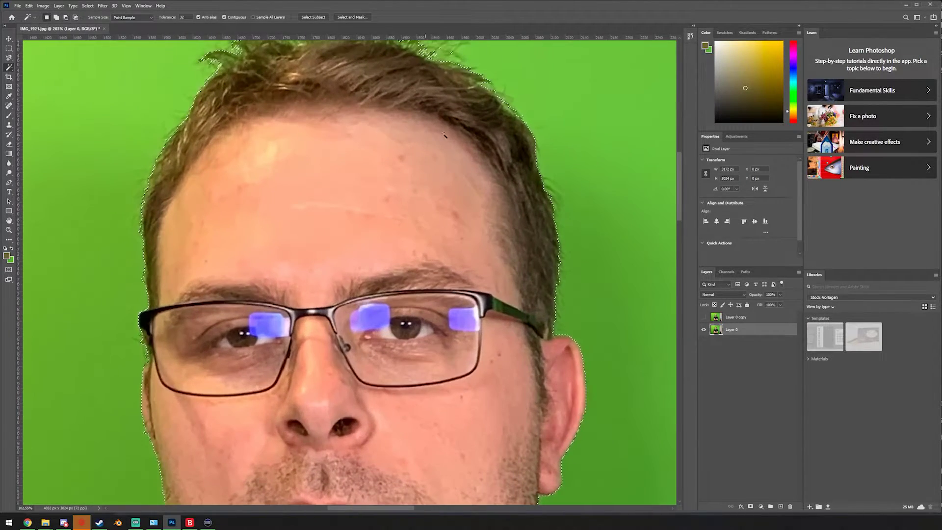
left_click_drag(545, 121, 555, 308)
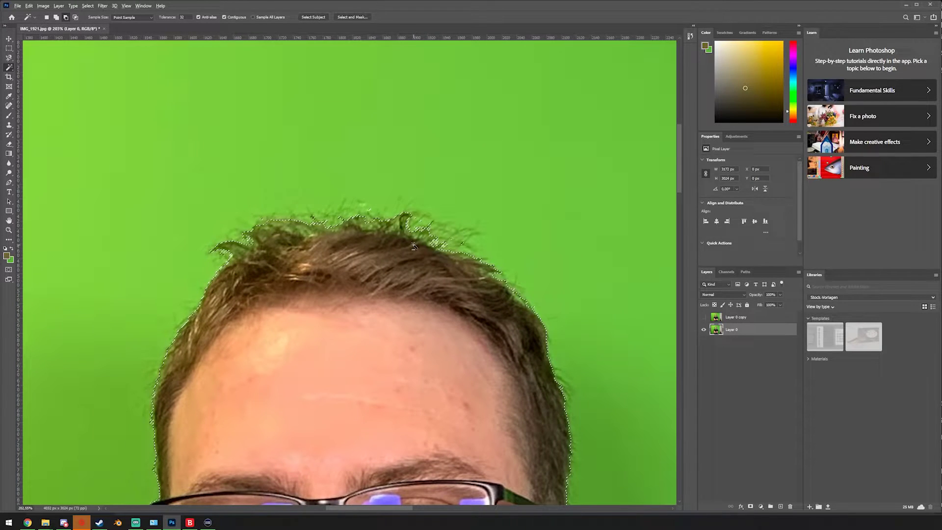
scroll(427, 237, "down", 3)
scroll(430, 236, "down", 5)
scroll(347, 314, "up", 2)
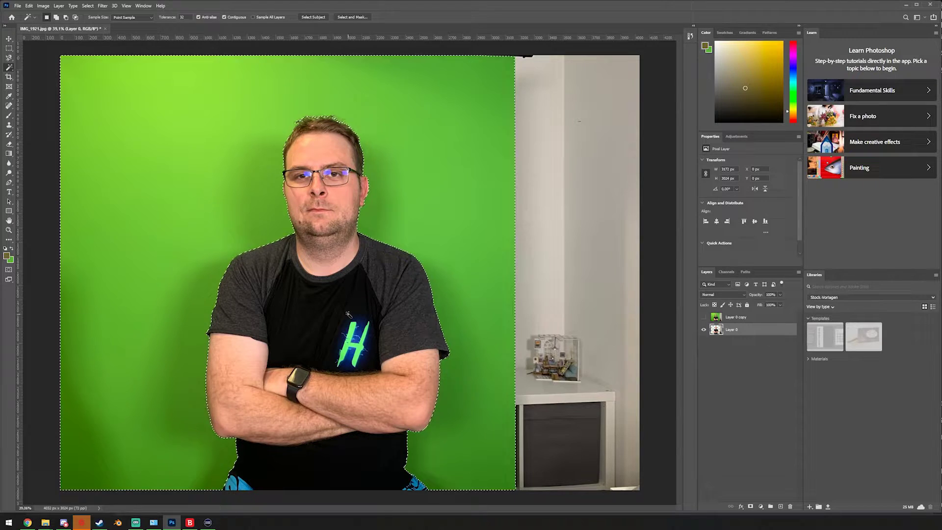
key("Delete")
key("ctrl+z")
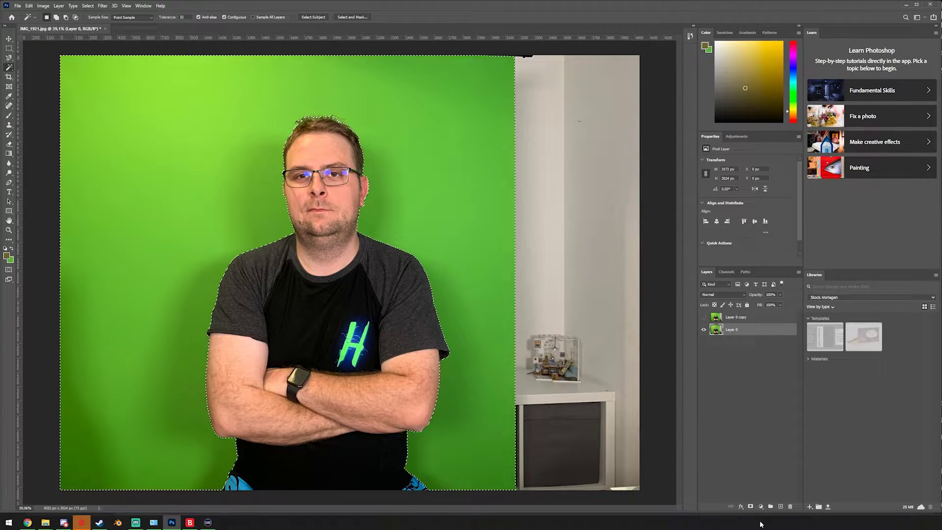
Mask out the selected green background on Layer 0, and hide the room strip beside the green screen in the same mask
left_click(750, 507)
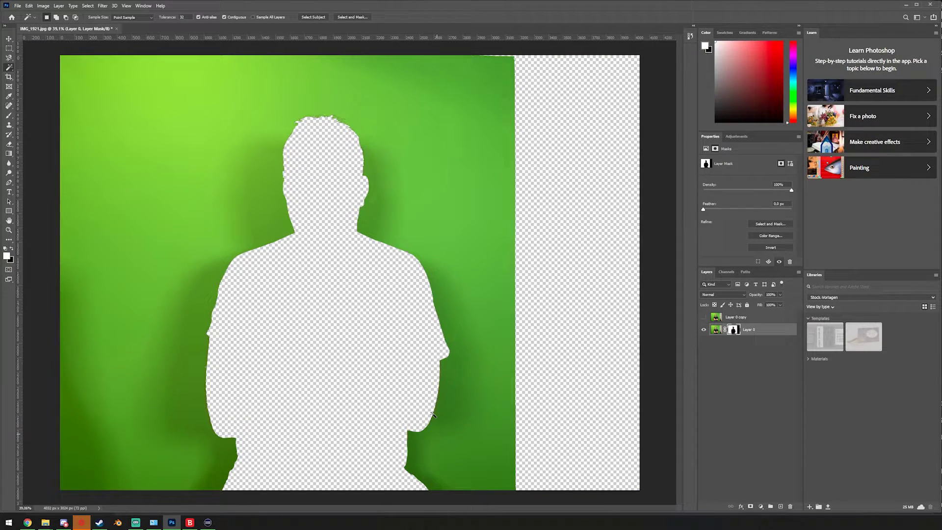
key("ctrl+i")
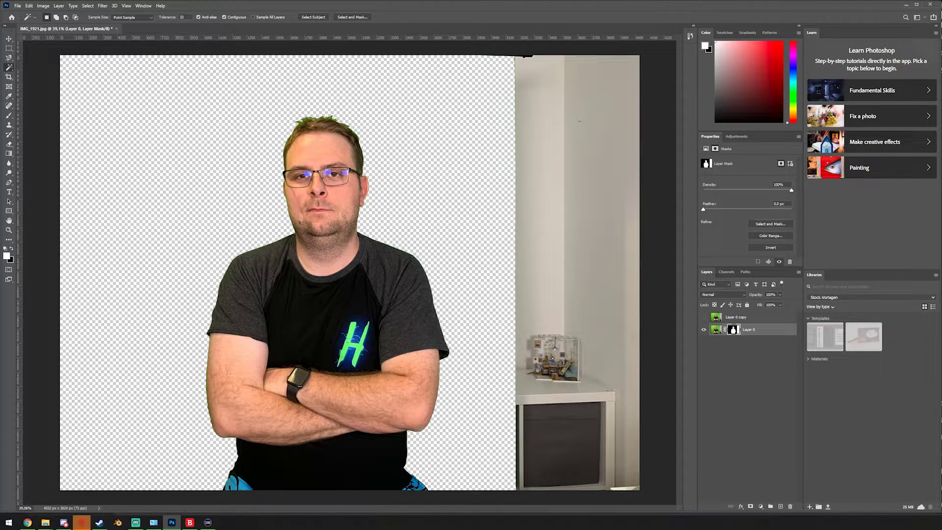
left_click(9, 48)
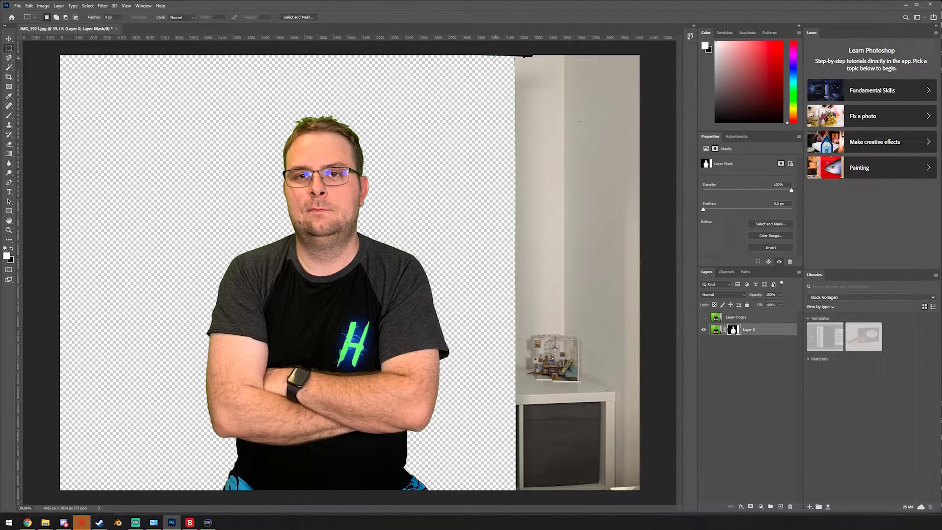
left_click_drag(502, 55, 639, 491)
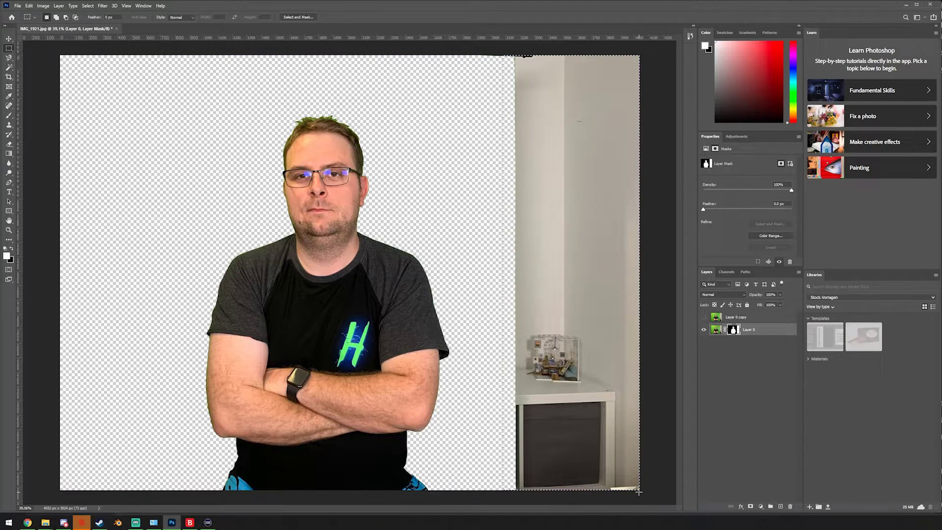
key("Delete")
key("ctrl+d")
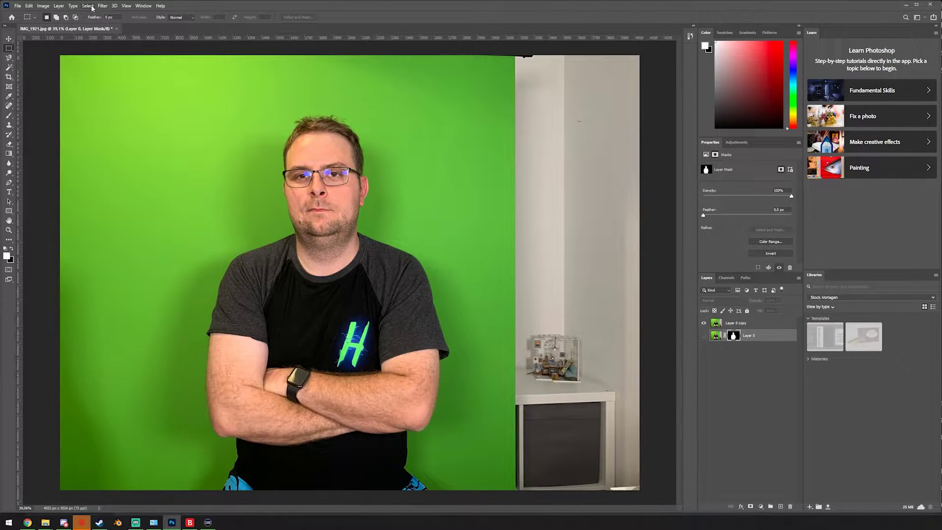
Make Layer 0 copy active and open the Color Range selection for it
left_click(87, 6)
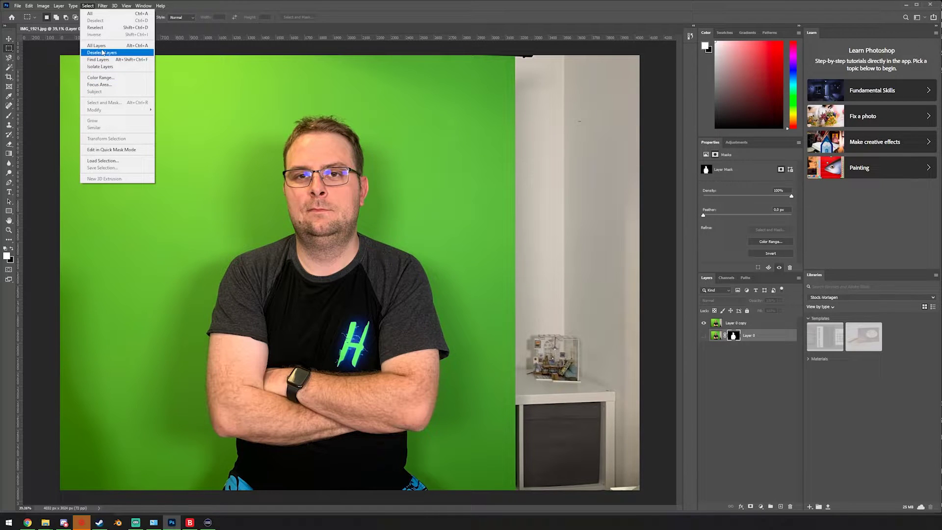
left_click(768, 324)
left_click(768, 323)
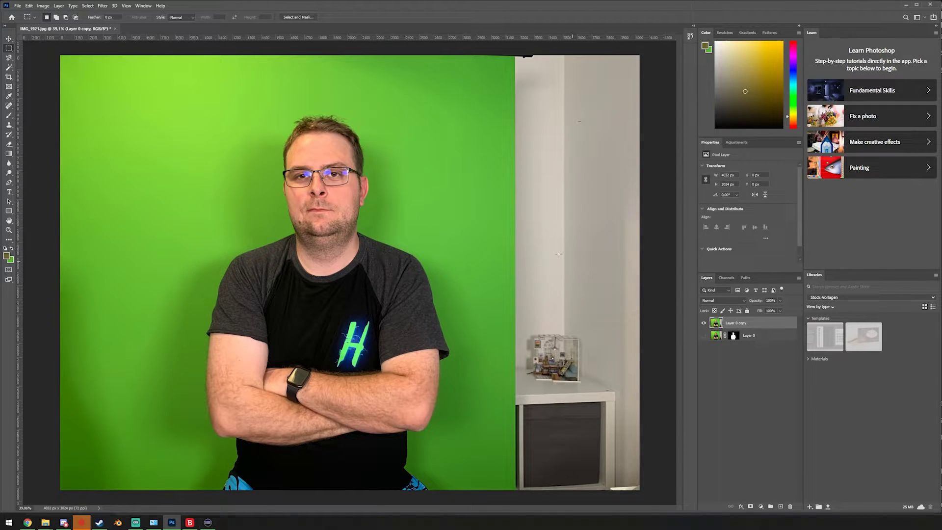
left_click(88, 6)
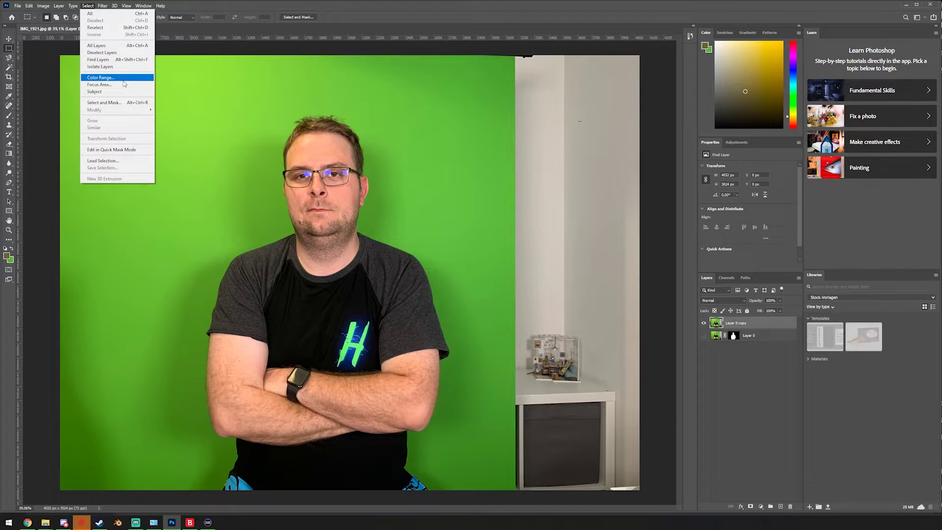
left_click(100, 80)
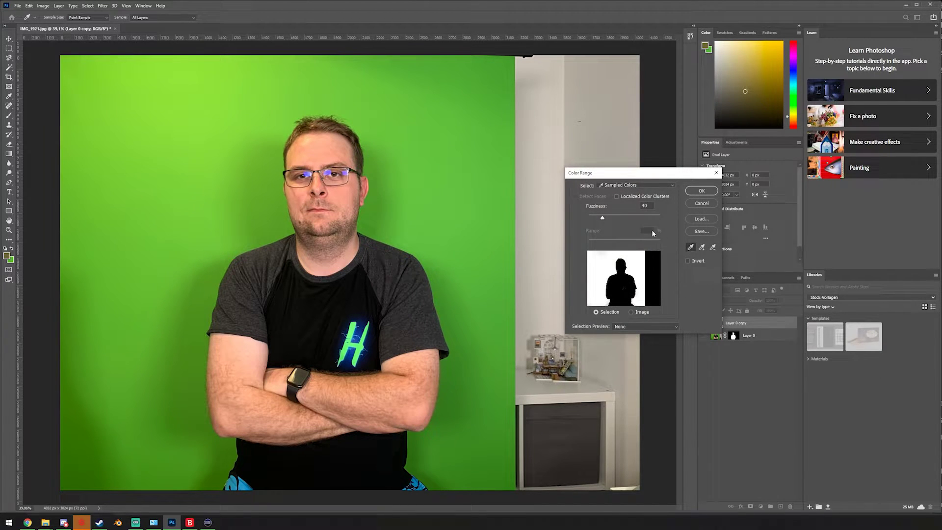
Try sampling single green tones across the lighter and darker parts of the backdrop for the color range
mouse_move(425, 145)
left_mouse_down()
mouse_move(361, 134)
mouse_move(138, 301)
mouse_move(139, 471)
mouse_move(149, 152)
left_mouse_up()
mouse_move(164, 110)
left_mouse_down()
mouse_move(157, 325)
mouse_move(164, 185)
mouse_move(130, 330)
mouse_move(162, 216)
mouse_move(184, 302)
left_mouse_up()
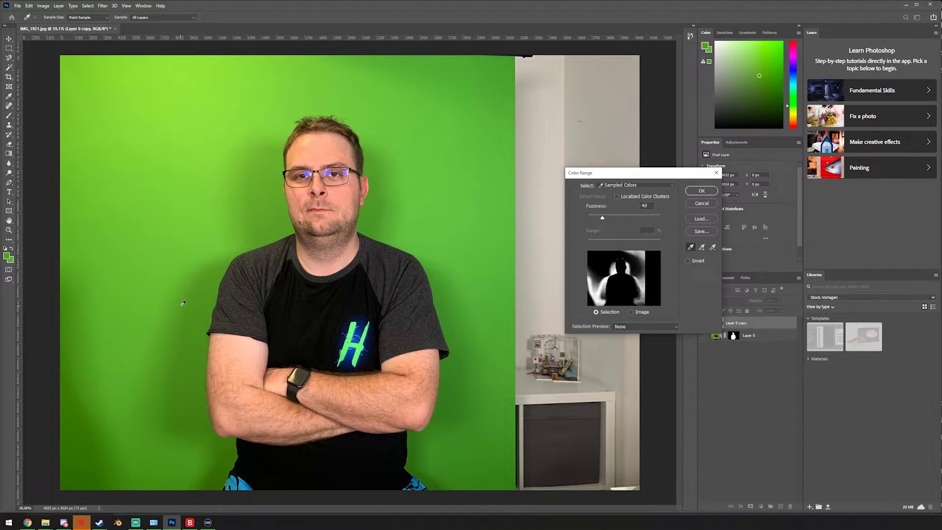
mouse_move(315, 50)
left_mouse_down()
mouse_move(168, 157)
mouse_move(159, 285)
left_mouse_up()
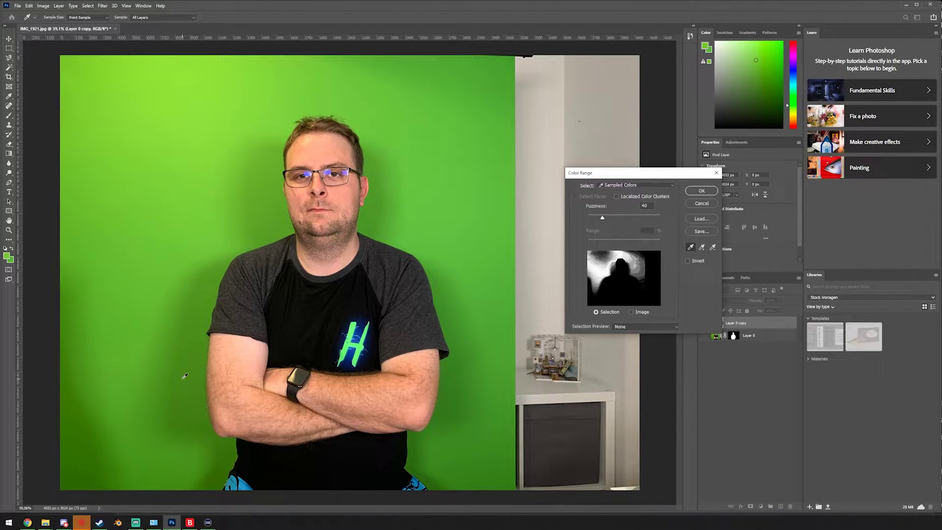
left_click_drag(276, 201, 256, 338)
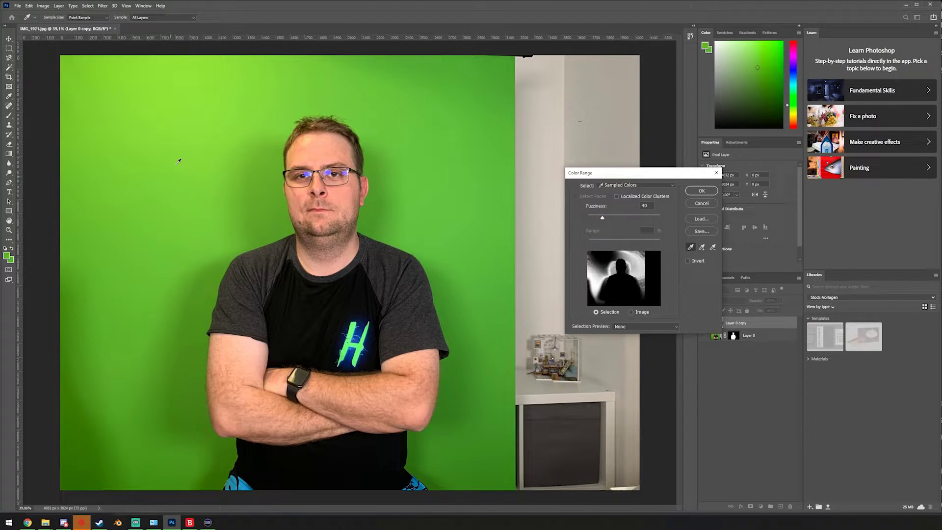
left_click_drag(176, 164, 162, 339)
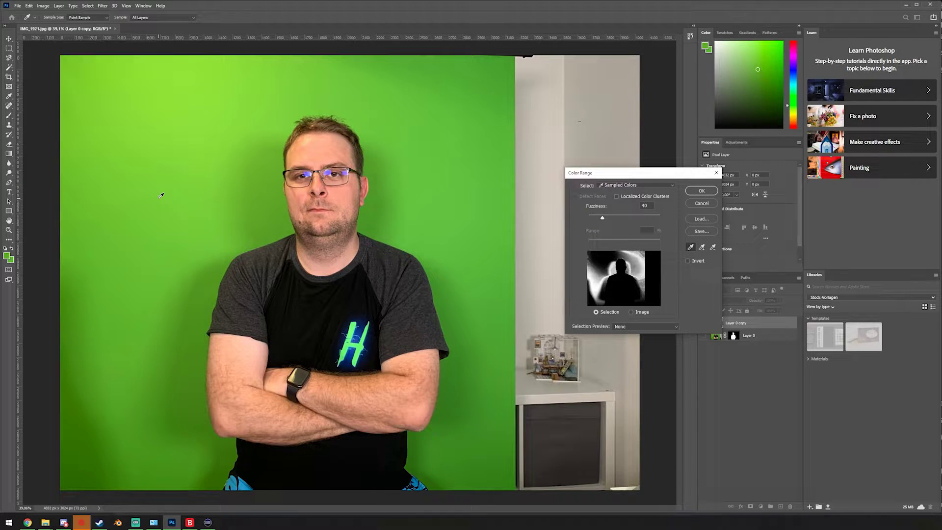
left_click_drag(158, 198, 90, 437)
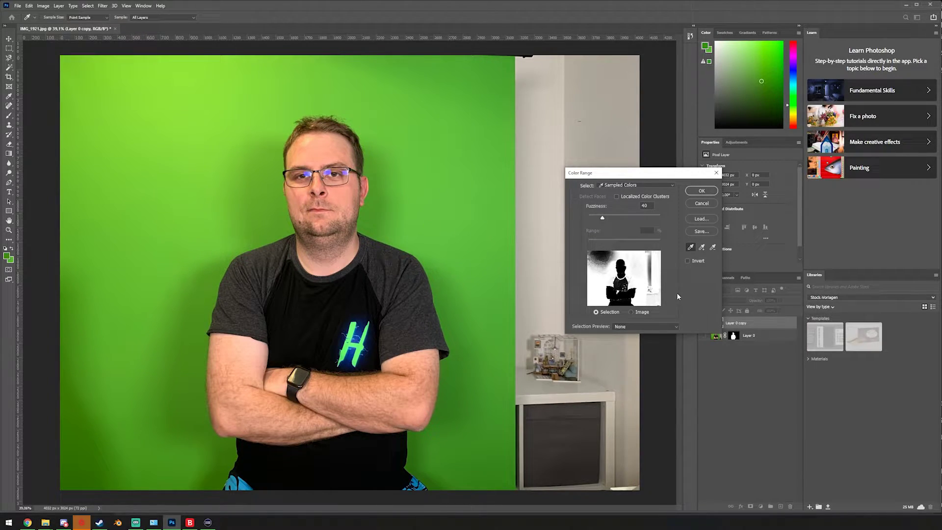
Sample a light green and add darker and lighter tones from all over the backdrop, then apply the Color Range selection
left_click(179, 144)
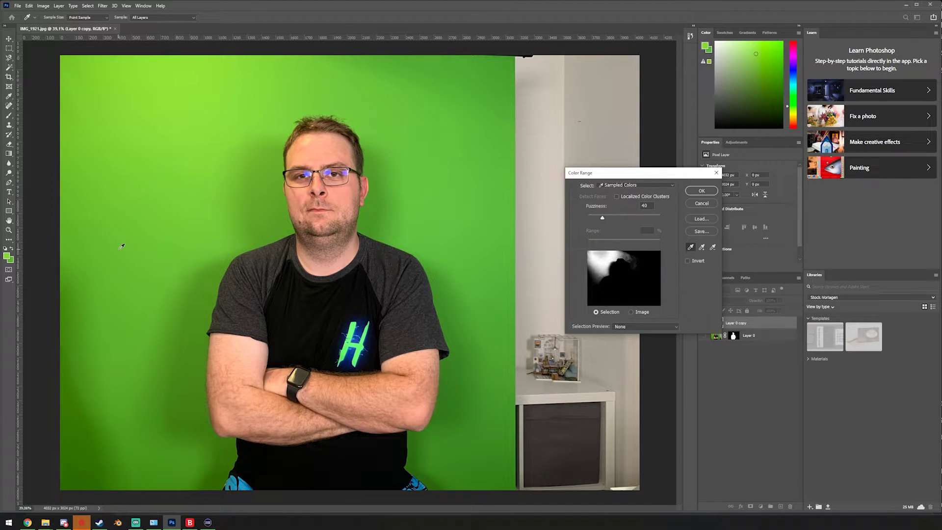
left_click(141, 319, "shift")
left_click(113, 432, "shift")
left_click(81, 475, "shift")
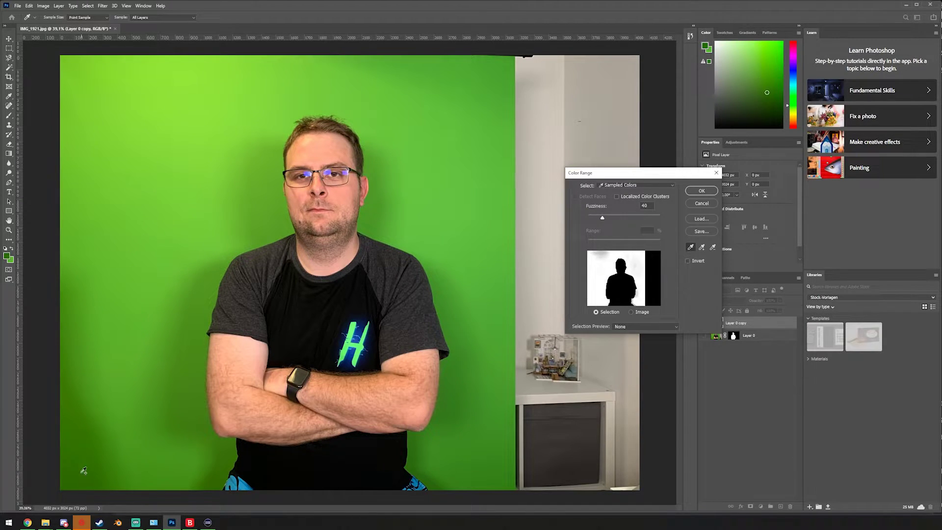
left_click(206, 69)
left_click(467, 104)
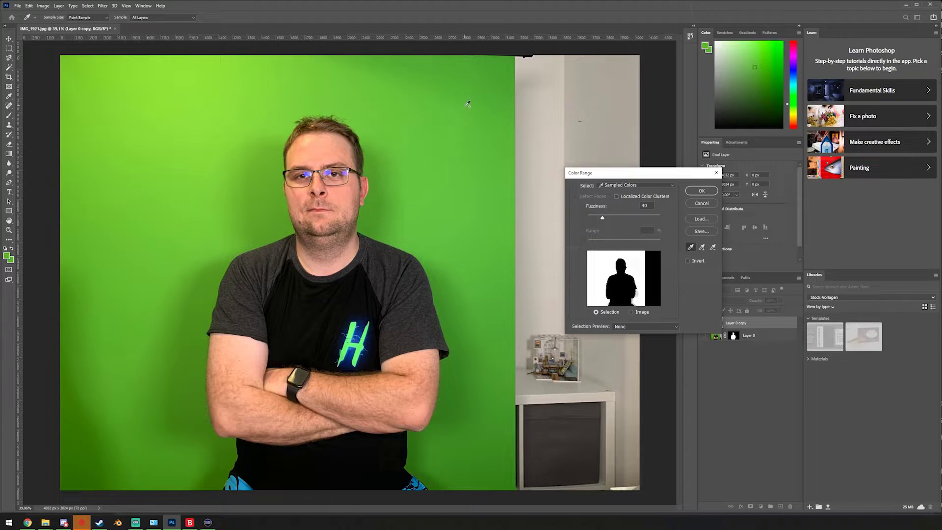
left_click(457, 399)
left_click(702, 191)
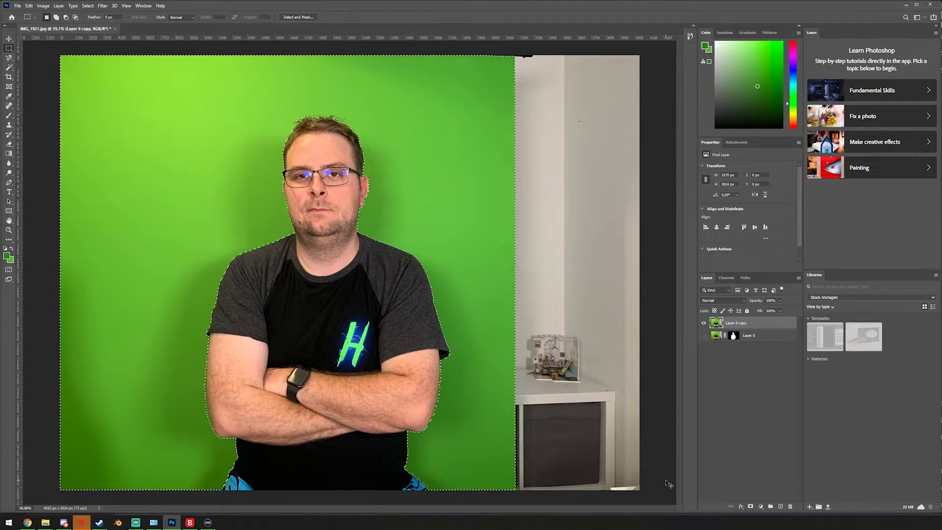
Invert the selection into a layer mask on Layer 0 copy, and hide the room strip beside the green screen in it
key("ctrl+shift+i")
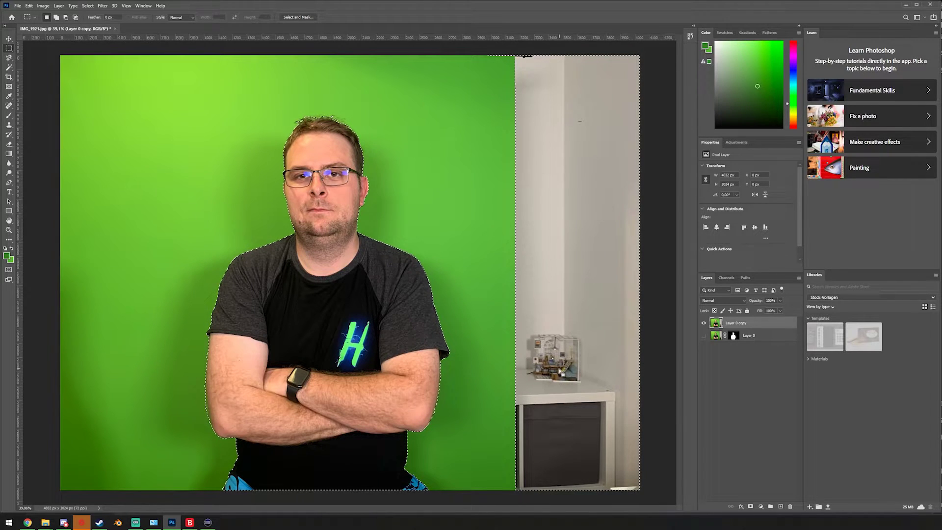
left_click(750, 506)
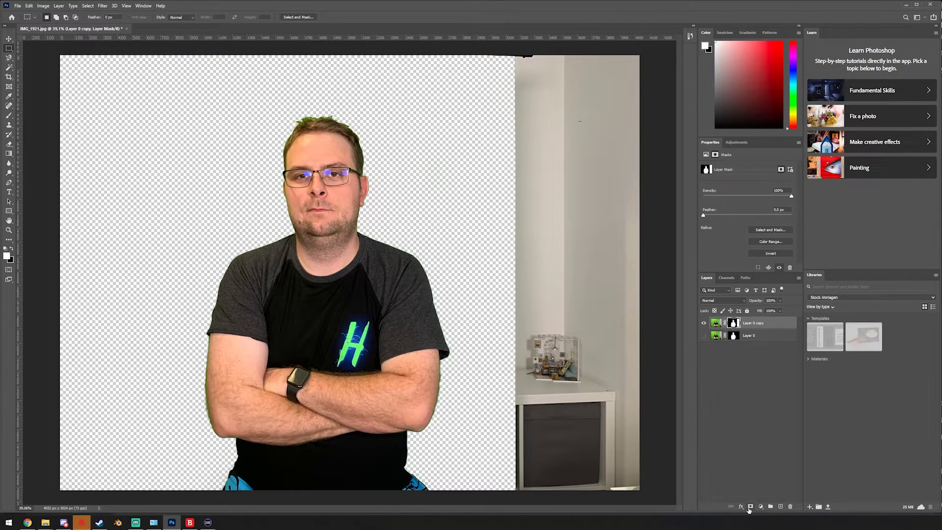
mouse_move(509, 51)
left_mouse_down()
mouse_move(587, 199)
mouse_move(688, 499)
left_mouse_up()
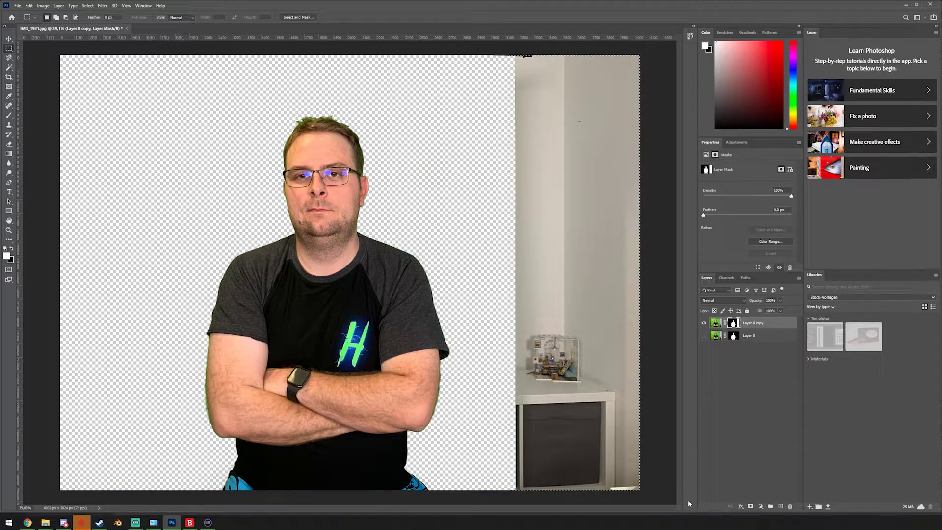
key("Delete")
key("ctrl+d")
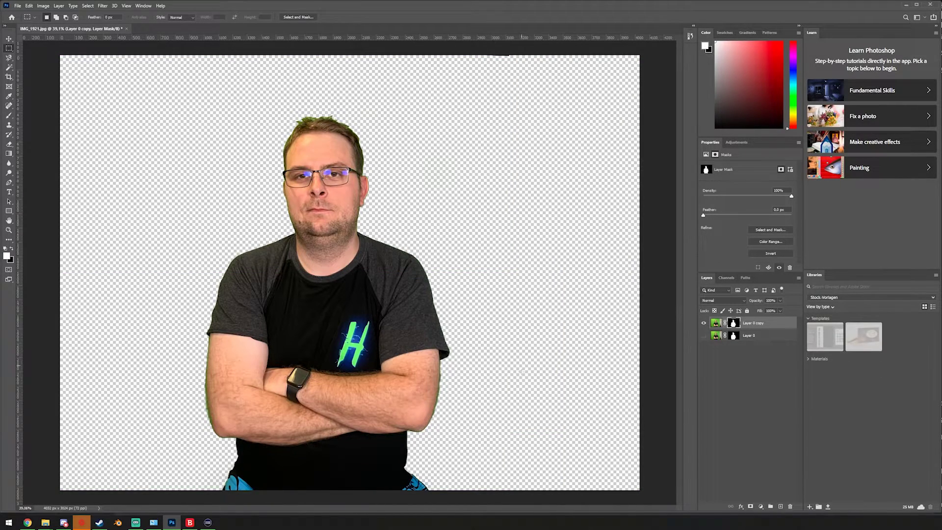
Restore the missing parts of the green H shirt logo by painting white over it within a selection on Layer 0 copy's mask
scroll(372, 318, "up", 8)
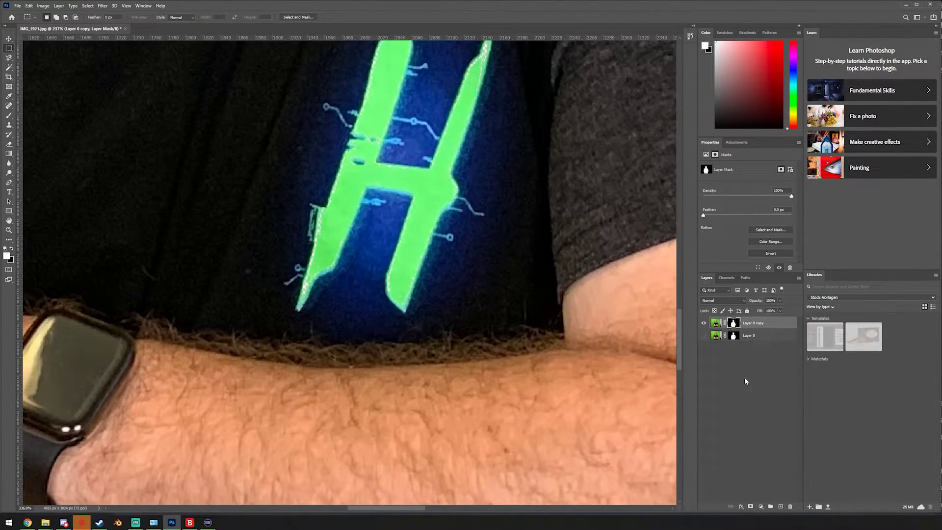
left_click(732, 323, "ctrl")
scroll(474, 259, "down", 2)
scroll(474, 259, "down", 2)
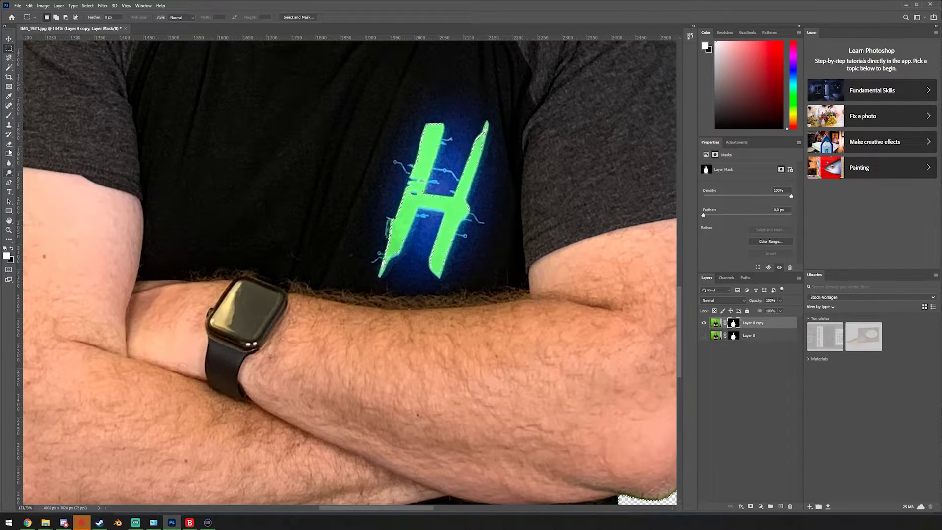
key("b")
mouse_move(407, 207)
left_mouse_down()
mouse_move(422, 189)
mouse_move(496, 205)
left_mouse_up()
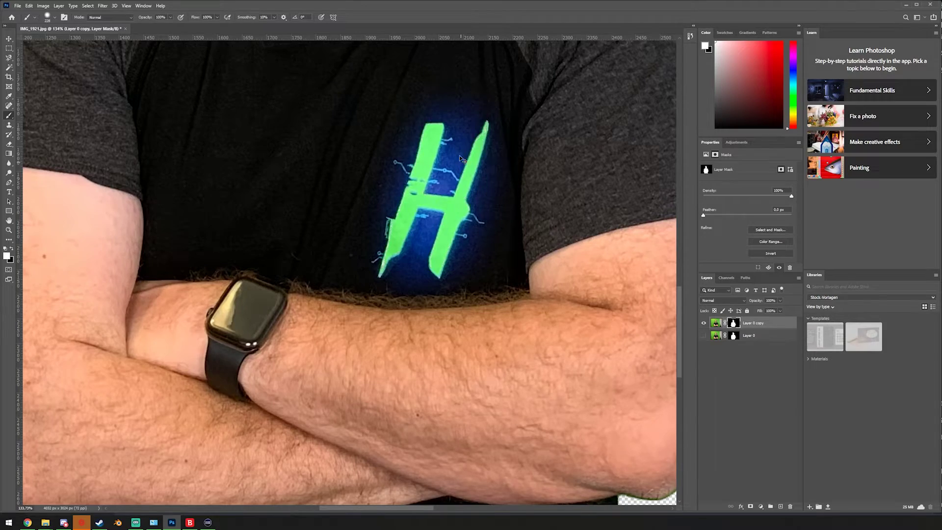
key("ctrl+d")
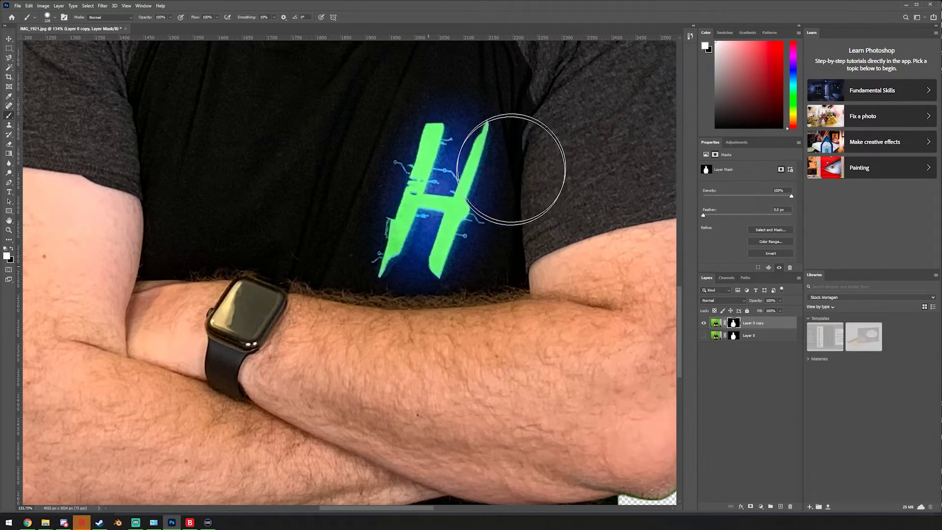
Compare the two full-figure cutouts by toggling the visibility of Layer 0 copy and Layer 0, leaving only Layer 0 copy shown
scroll(521, 265, "down", 6)
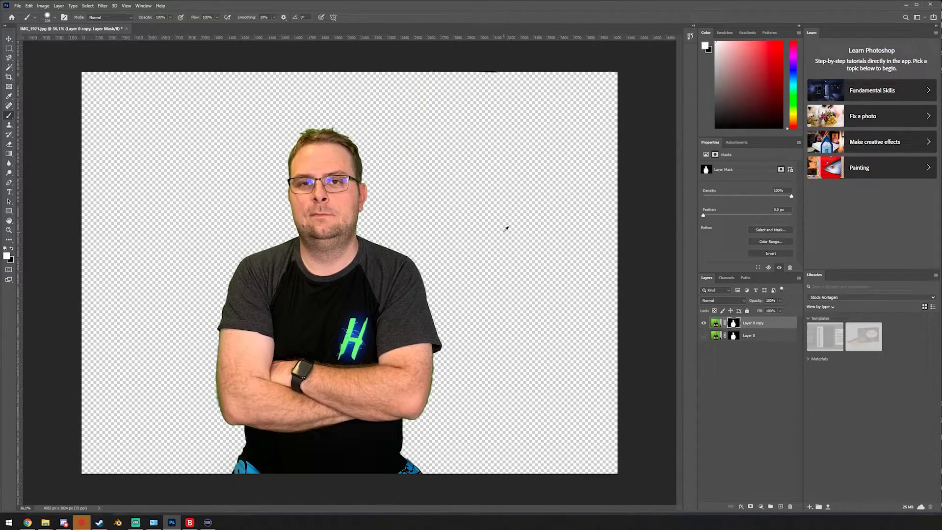
scroll(288, 252, "up", 3)
scroll(287, 252, "down", 1)
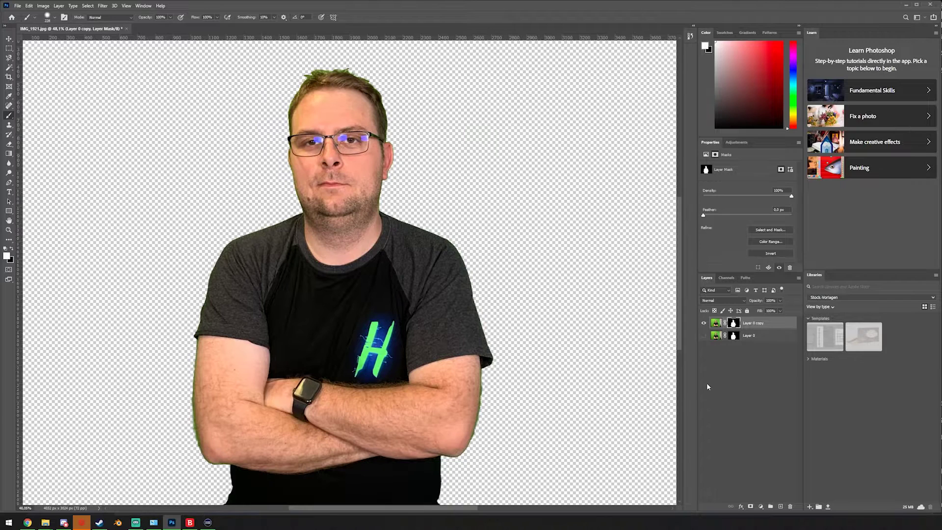
left_click(703, 323)
left_click(704, 335)
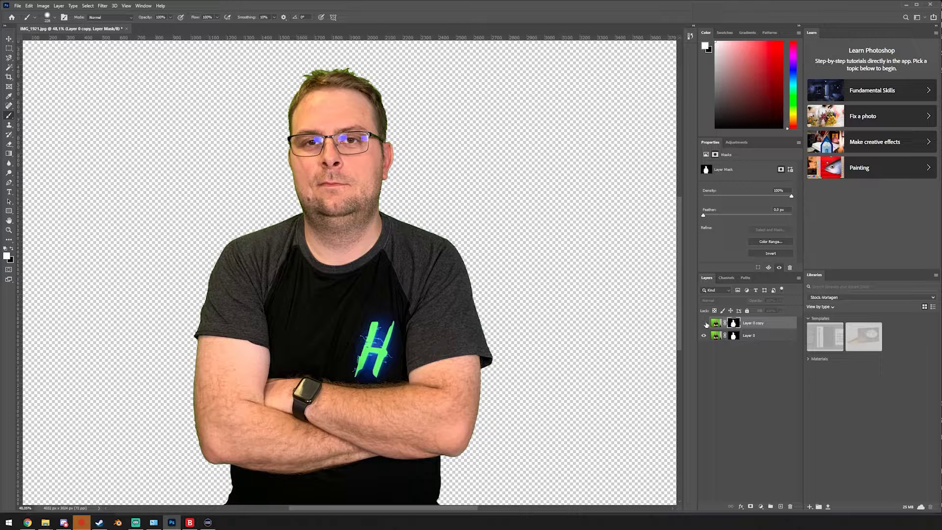
left_click(704, 323)
left_click(703, 323)
left_click(704, 323)
left_click(704, 323)
left_click(704, 323)
left_click(703, 335)
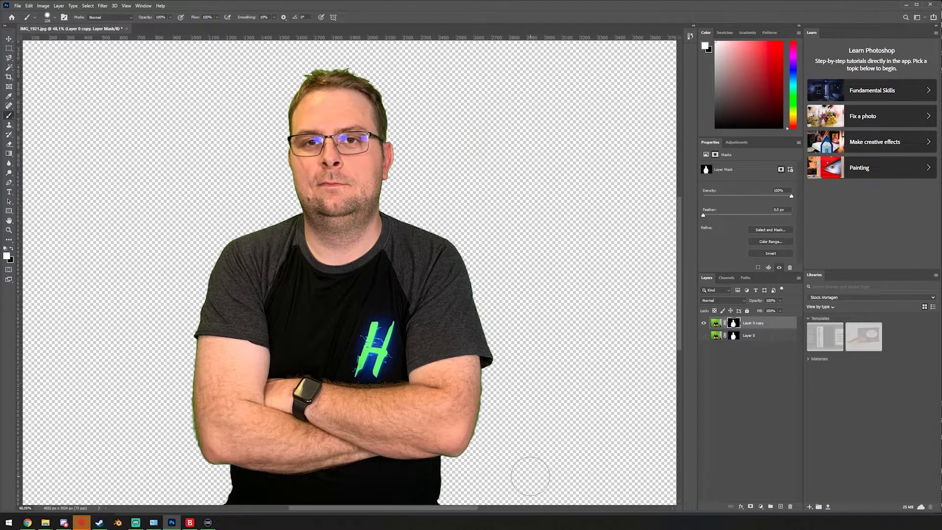
Paint black with a smaller brush on Layer 0 copy's mask to hide the green fringe along the outer arm below the sleeve
scroll(531, 476, "up", 5)
key("x")
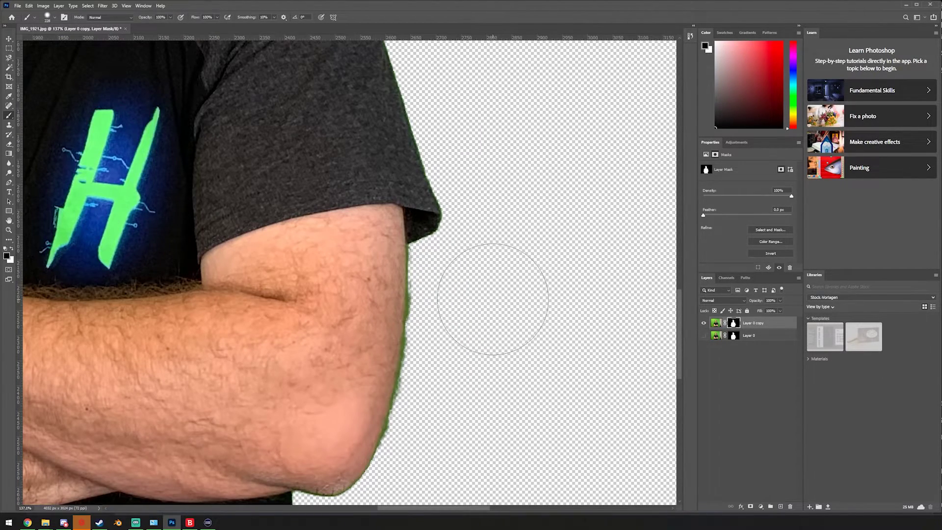
mouse_move(498, 285)
left_mouse_down()
mouse_move(510, 494)
mouse_move(501, 298)
mouse_move(445, 299)
mouse_move(461, 299)
left_mouse_up()
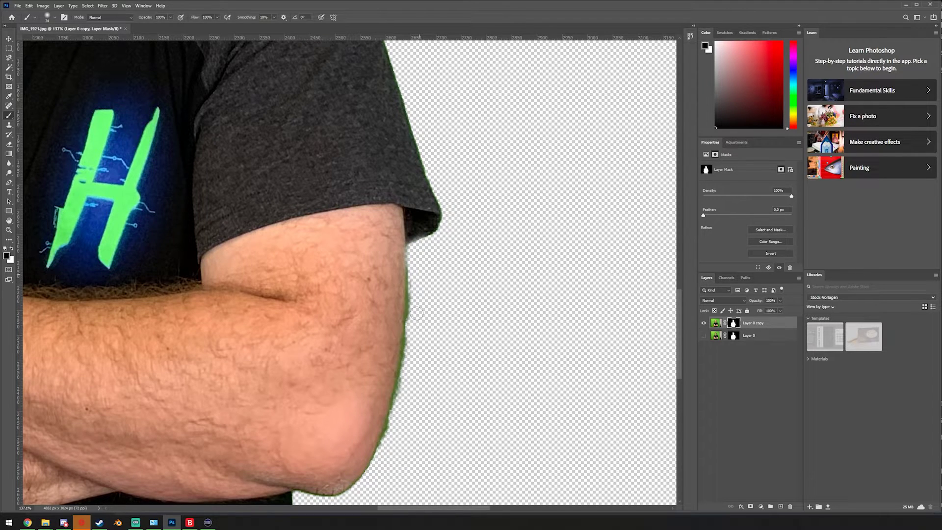
mouse_move(416, 313)
left_mouse_down()
mouse_move(415, 376)
mouse_move(399, 427)
mouse_move(387, 432)
left_mouse_up()
Compare the shoulder edge of both cutouts up close by toggling Layer 0 and Layer 0 copy, leaving only Layer 0 copy visible
scroll(485, 338, "down", 12)
scroll(303, 367, "up", 7)
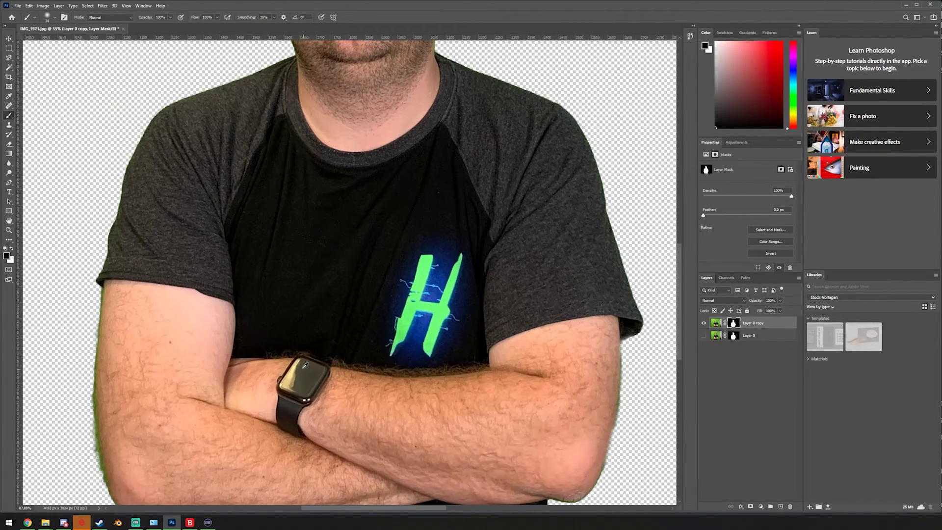
left_click_drag(110, 149, 352, 346)
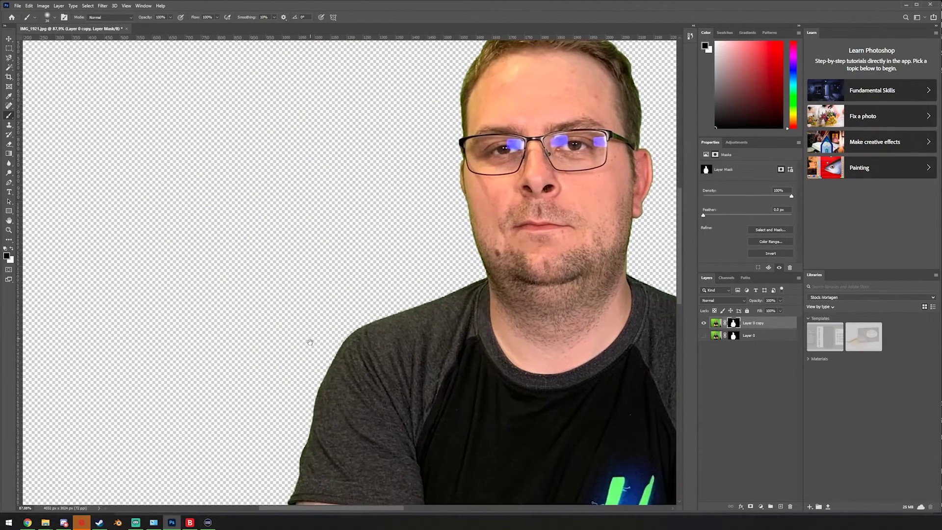
scroll(510, 328, "up", 10)
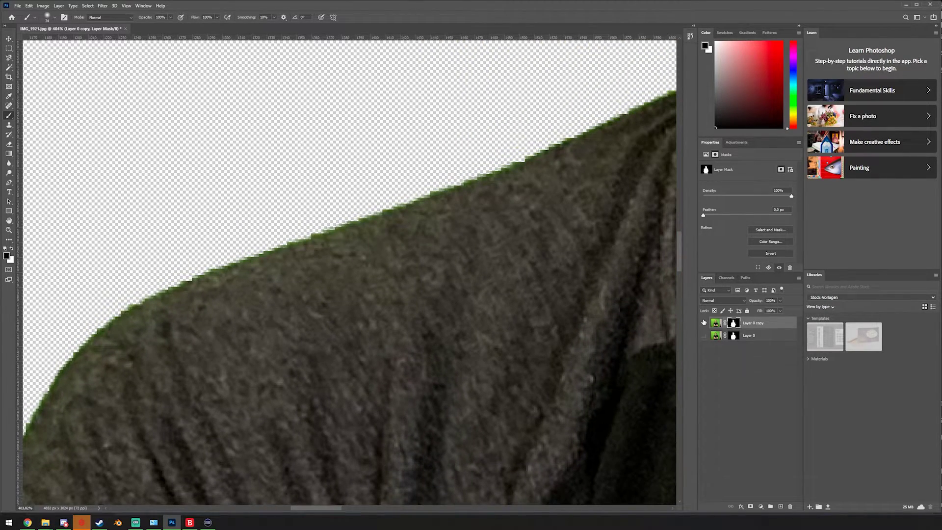
left_click(704, 322)
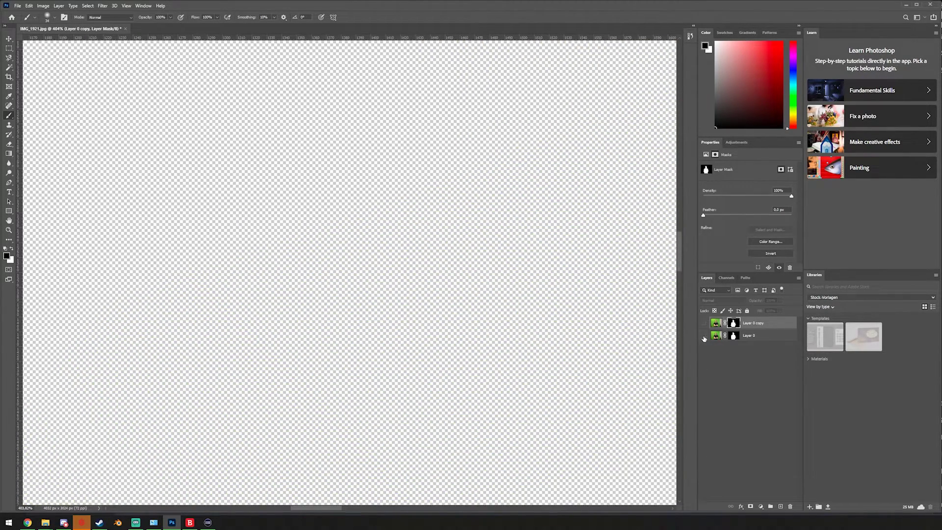
left_click(704, 336)
left_click(704, 323)
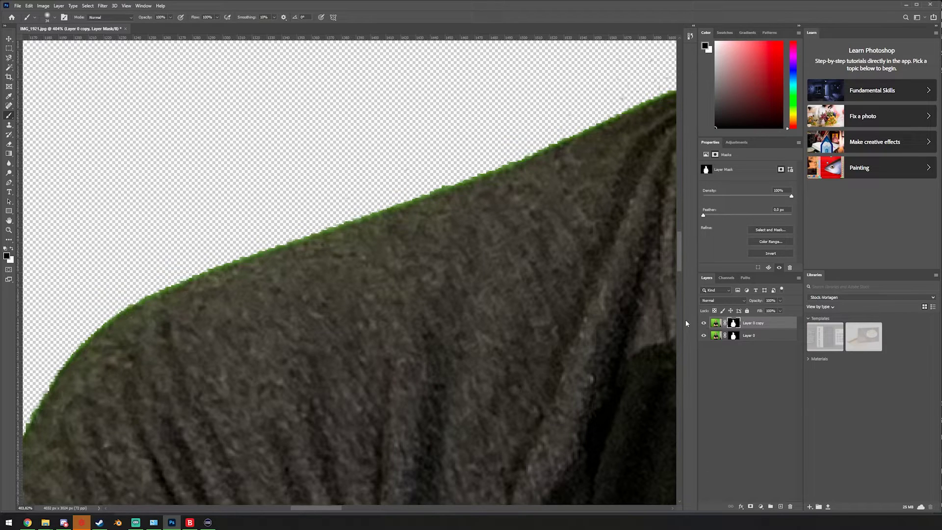
left_click(703, 335)
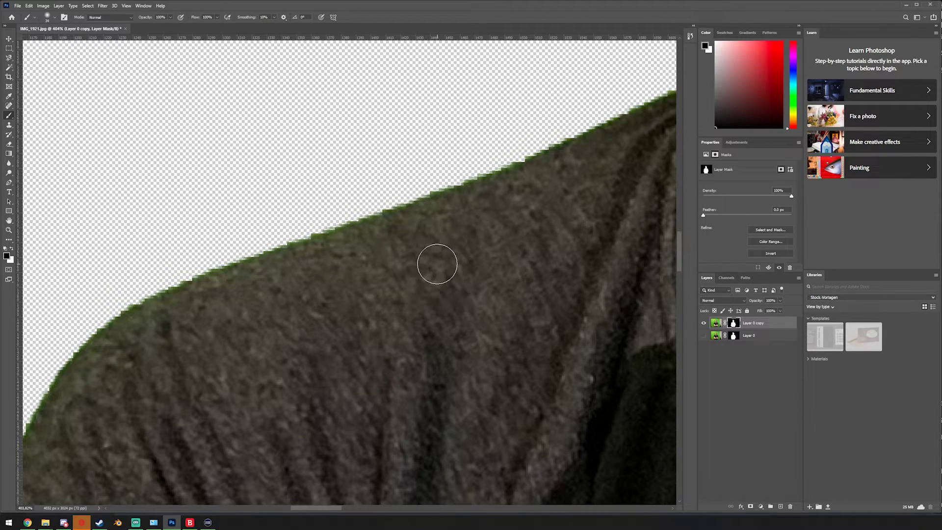
Examine Layer 0 copy for green spill around the neck, glasses temple, hair, ear and jaw
scroll(457, 267, "down", 5)
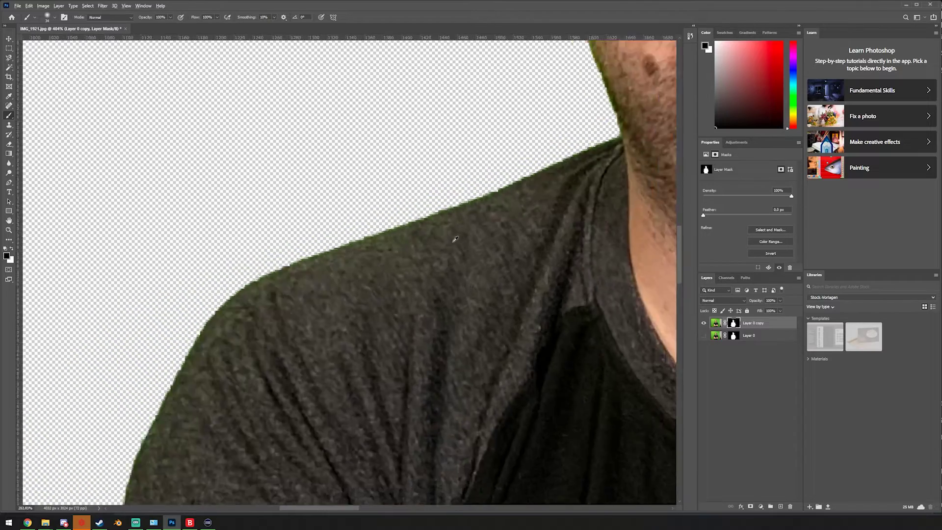
left_click_drag(607, 167, 374, 416)
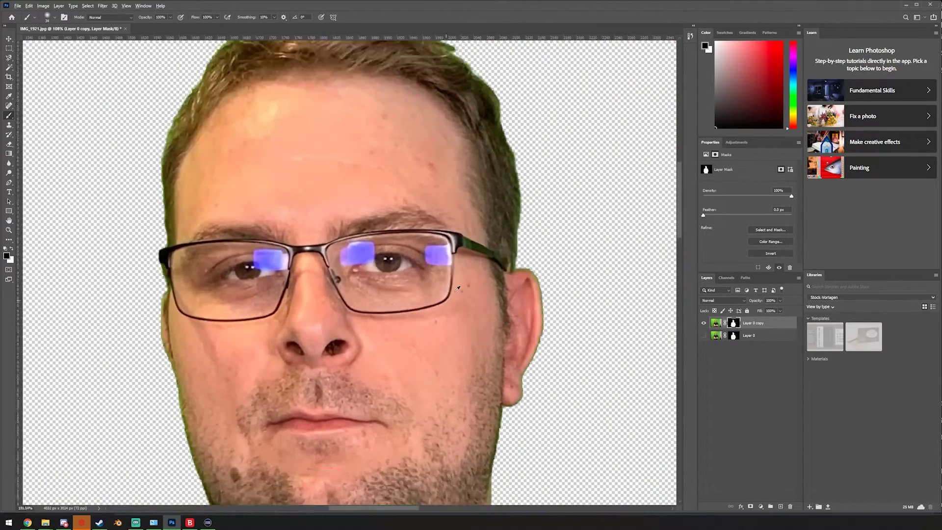
scroll(563, 218, "up", 3)
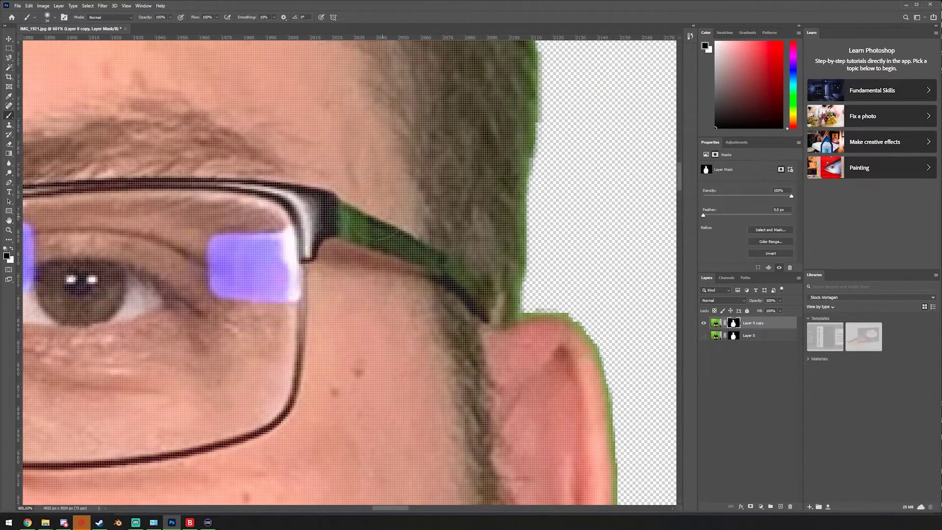
scroll(412, 233, "down", 5)
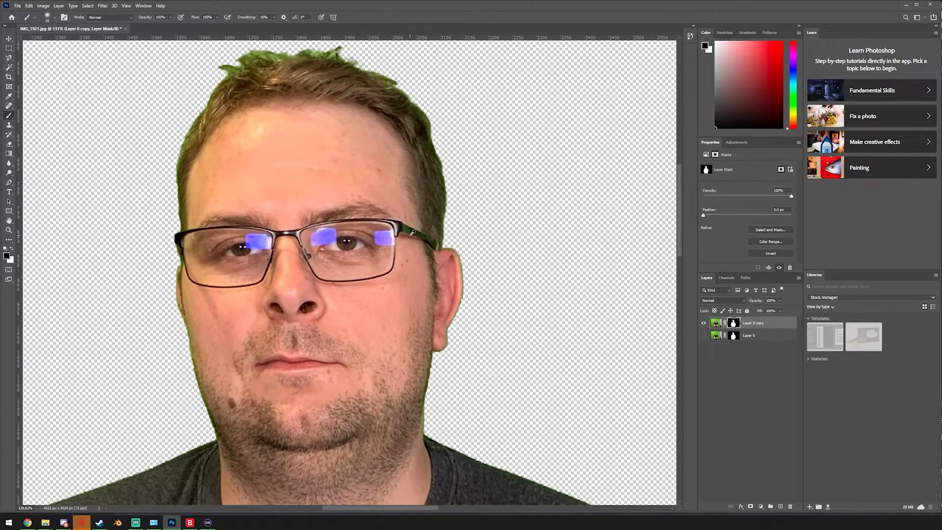
scroll(411, 233, "down", 3)
scroll(411, 233, "up", 5)
left_click_drag(249, 148, 322, 294)
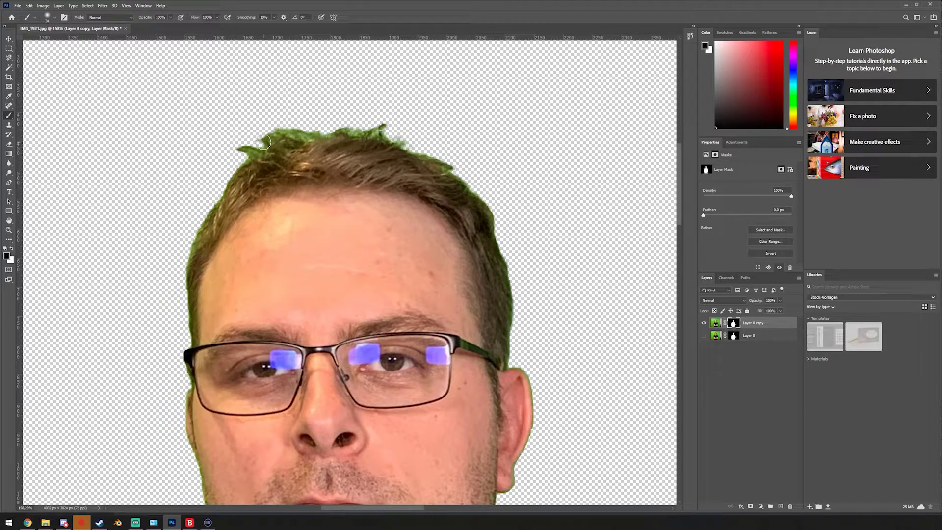
scroll(525, 351, "up", 2)
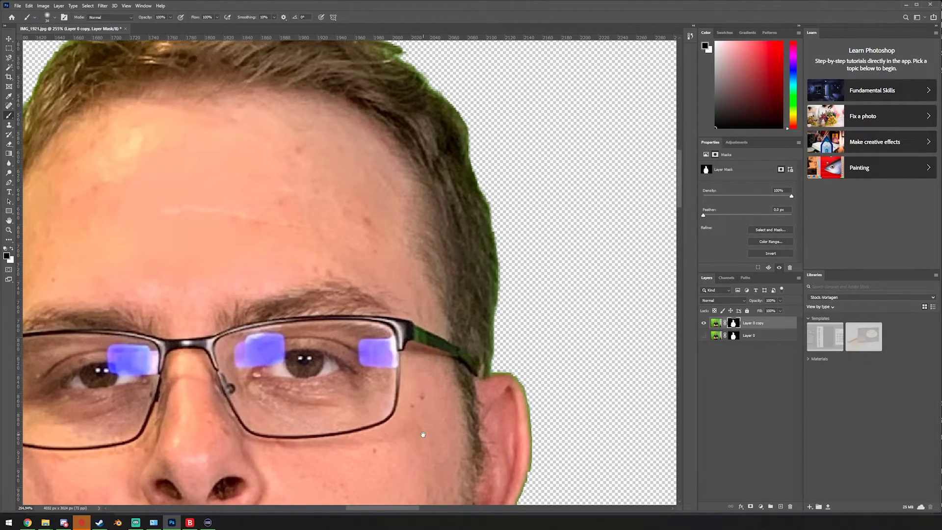
left_click_drag(423, 435, 385, 294)
scroll(385, 294, "down", 6)
scroll(385, 294, "up", 1)
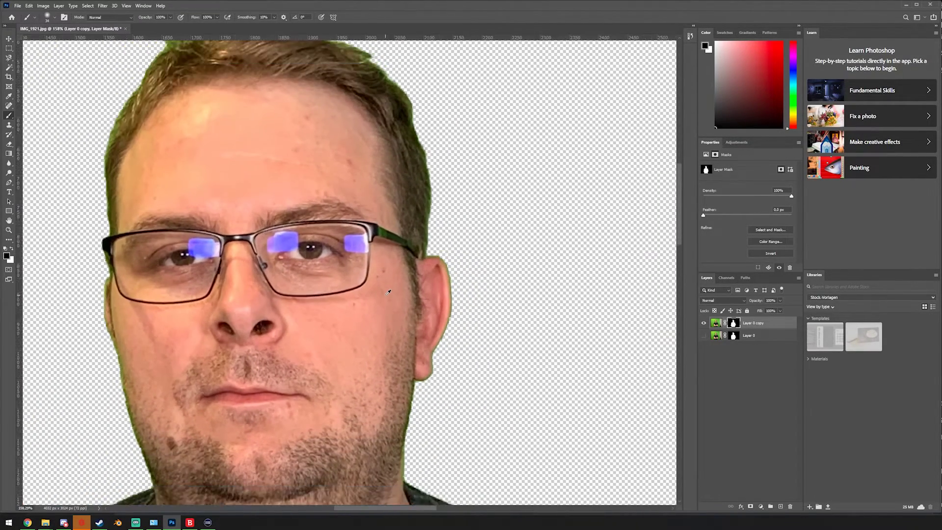
scroll(388, 292, "down", 2)
scroll(396, 473, "up", 4)
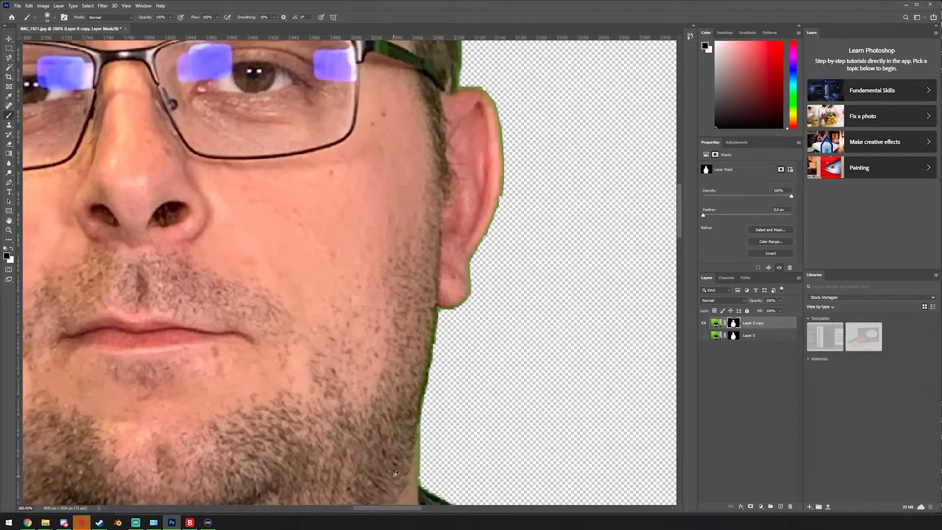
scroll(395, 474, "down", 4)
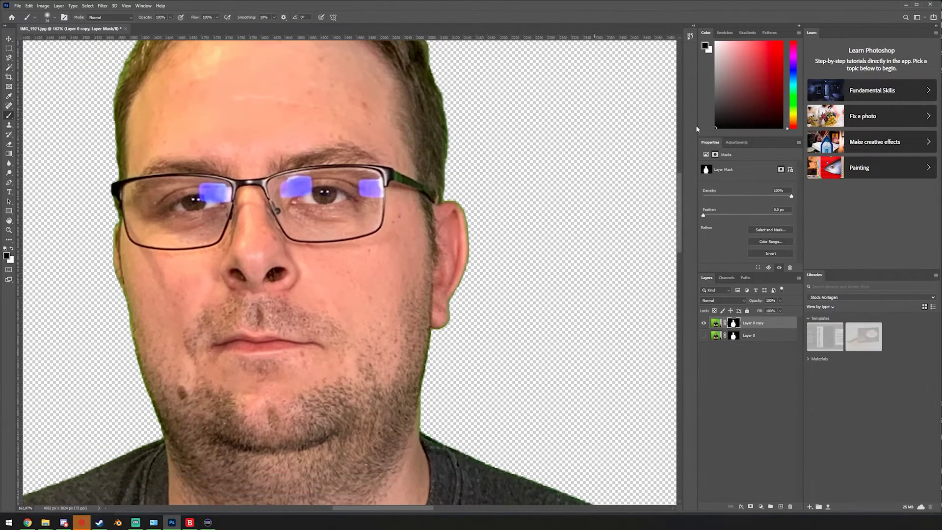
Add a Hue/Saturation adjustment clipped to Layer 0 copy and limit it to Greens
left_click(736, 143)
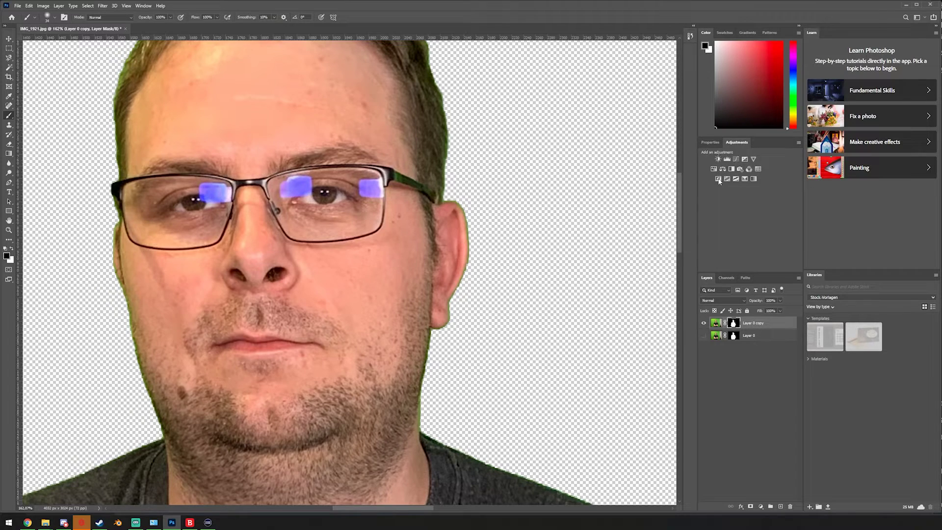
left_click(715, 169)
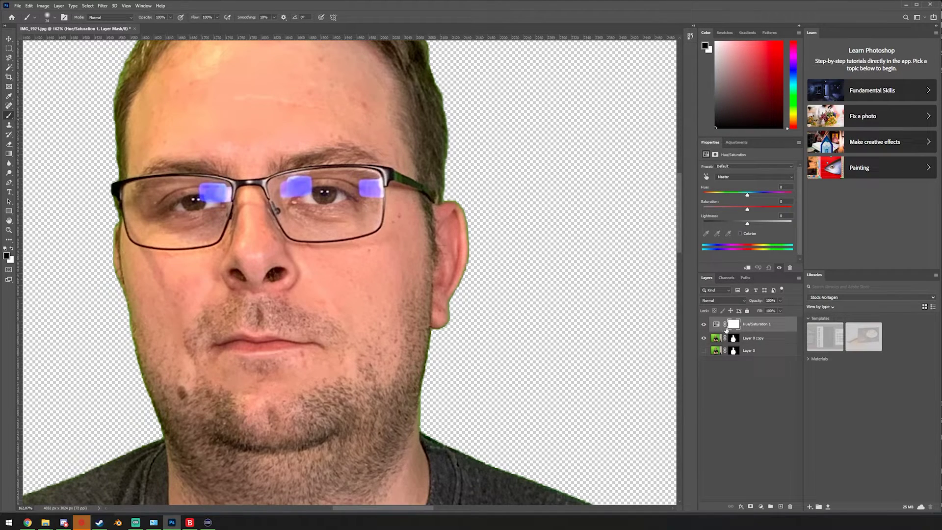
left_click(720, 330, "alt")
left_click(736, 179)
left_click(732, 198)
Sample the green spill on the glasses temple as the adjustment's color range and slightly lower its hue and saturation
left_click(706, 233)
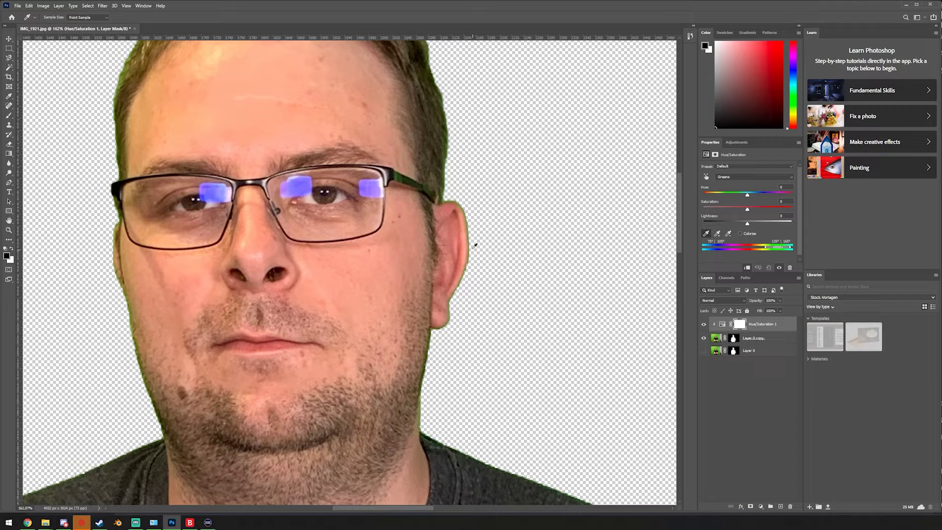
scroll(404, 147, "up", 5)
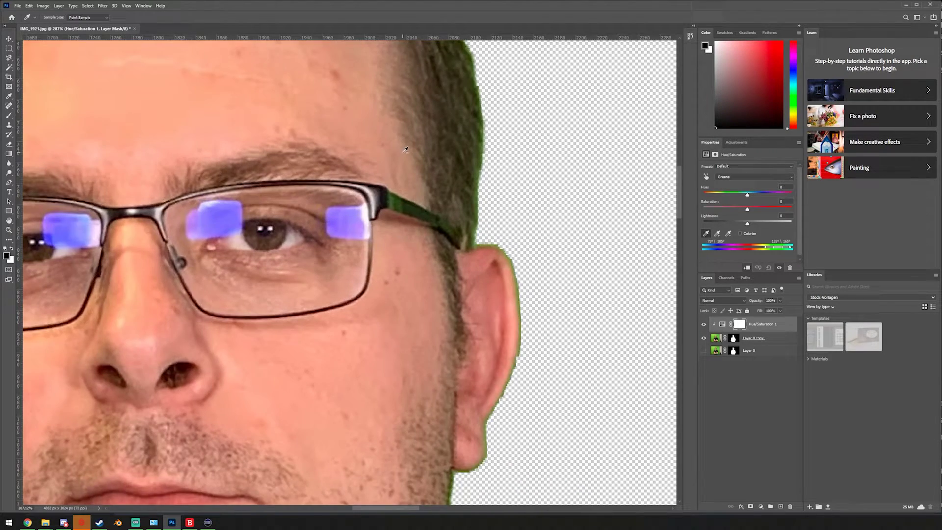
left_click(386, 198)
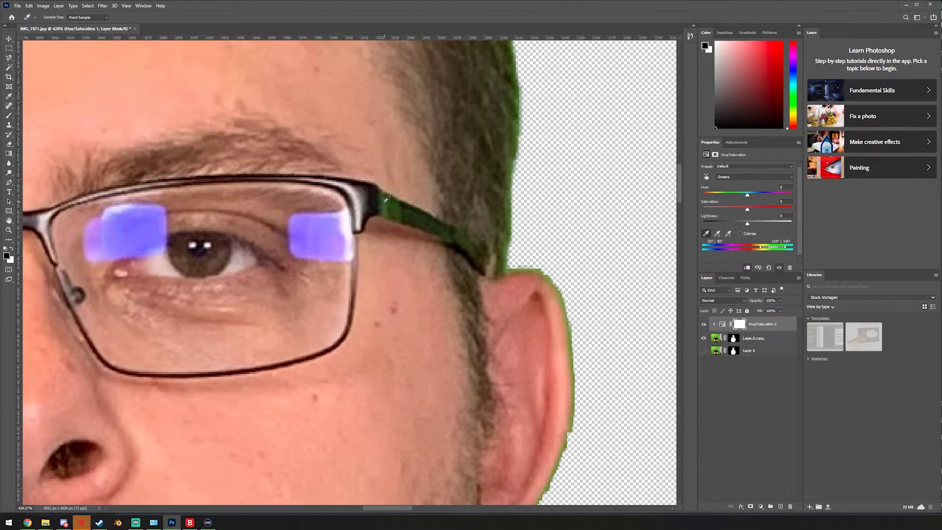
scroll(392, 197, "down", 6)
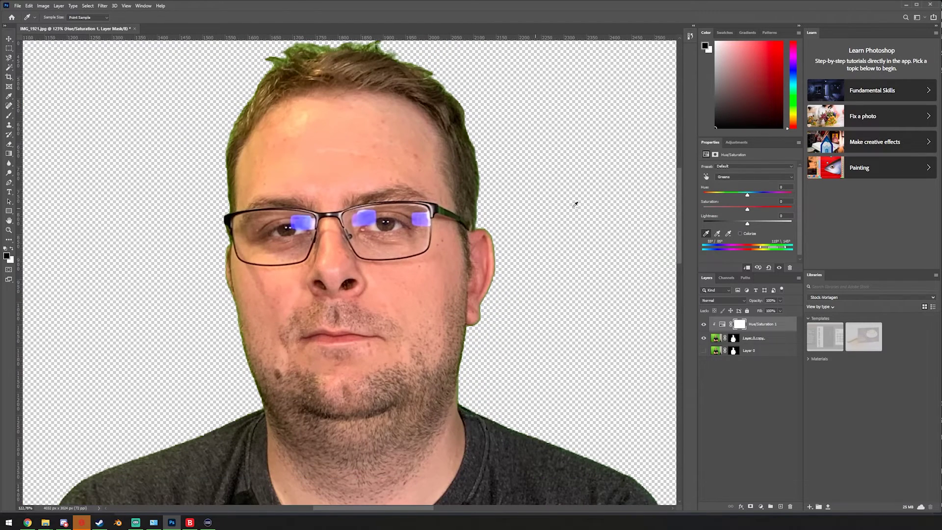
left_click_drag(747, 198, 741, 199)
left_click_drag(747, 210, 741, 214)
Add a second Hue/Saturation adjustment clipped to Layer 0 copy and limit it to Greens
left_click(744, 143)
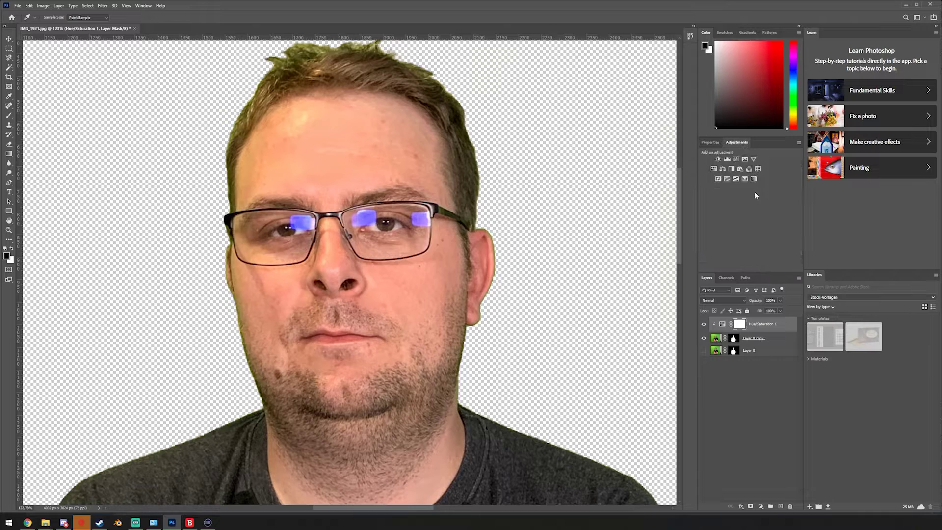
left_click(713, 170)
key("b")
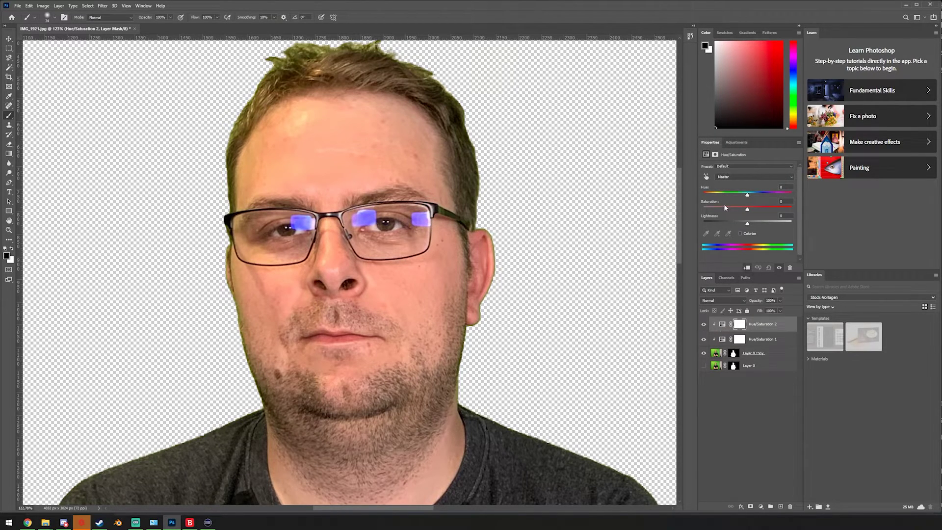
left_click(754, 176)
left_click(726, 199)
Sample the yellowish-green spill along the cheek edge as the second adjustment's color range
scroll(220, 349, "up", 5)
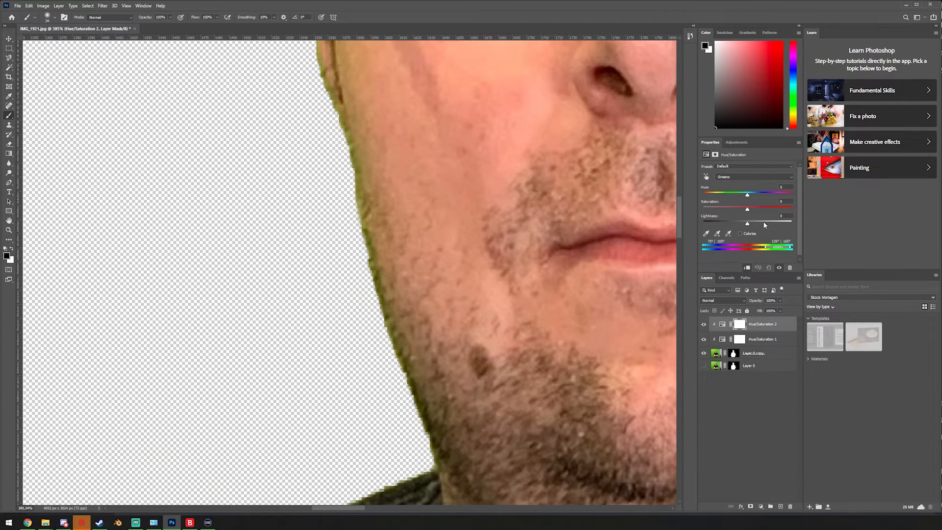
left_click(706, 233)
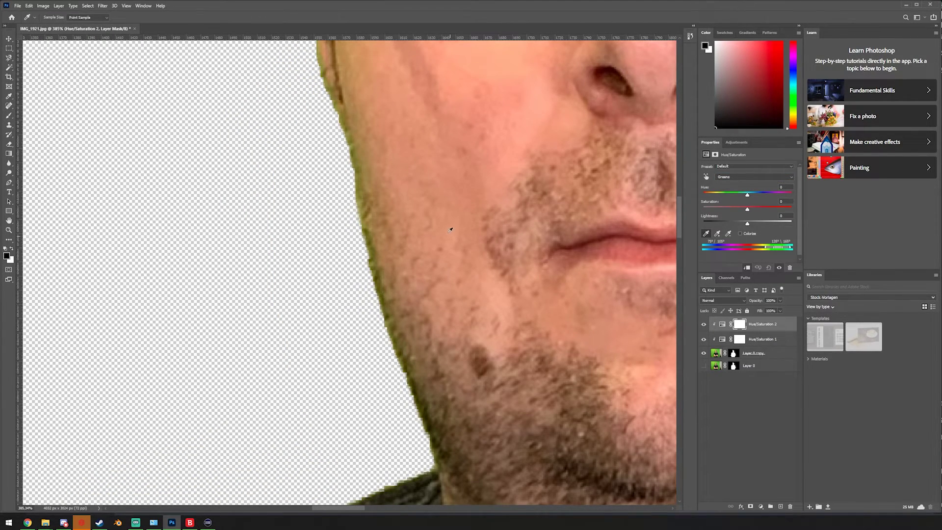
left_click(359, 158)
scroll(514, 198, "down", 3)
left_click_drag(517, 195, 486, 336)
scroll(505, 263, "down", 2)
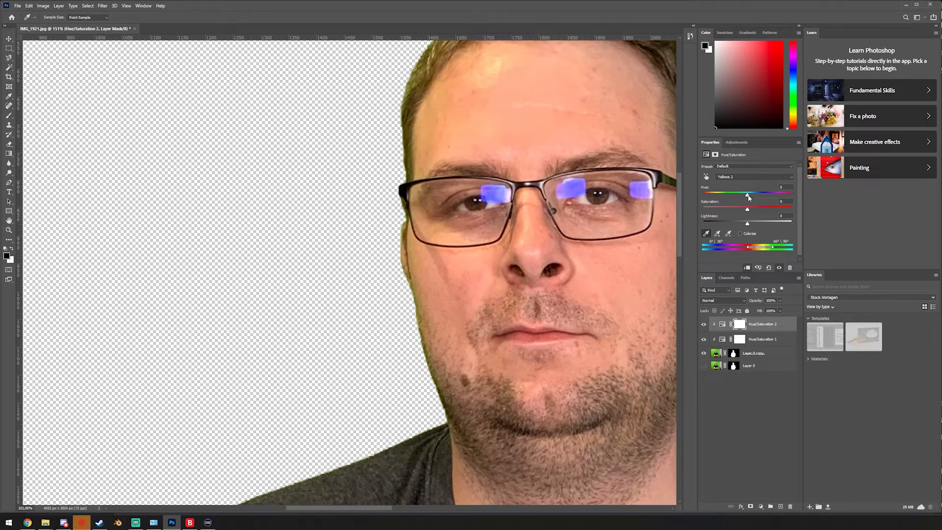
Try a hue of -20, reset it, shift the sampled color range toward green and set its hue to -22
mouse_move(747, 195)
left_mouse_down()
mouse_move(728, 201)
mouse_move(736, 199)
left_mouse_up()
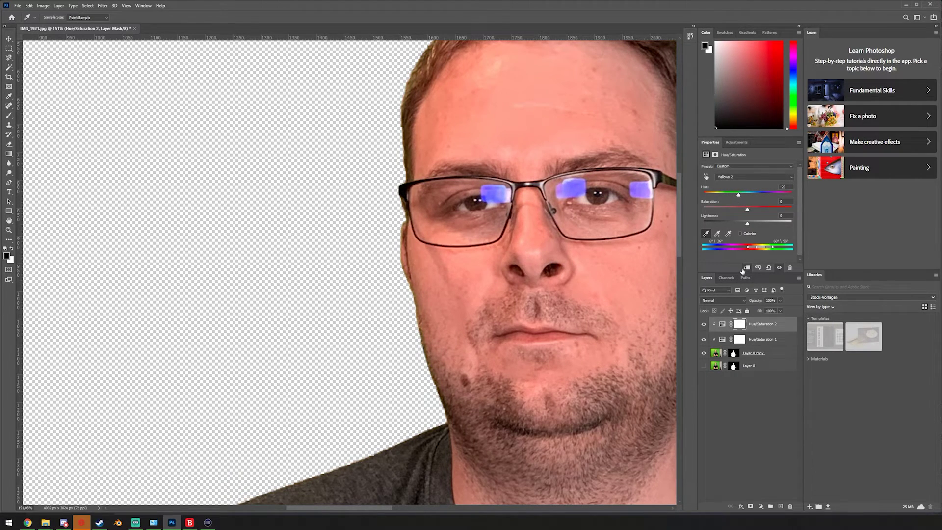
left_click(768, 267)
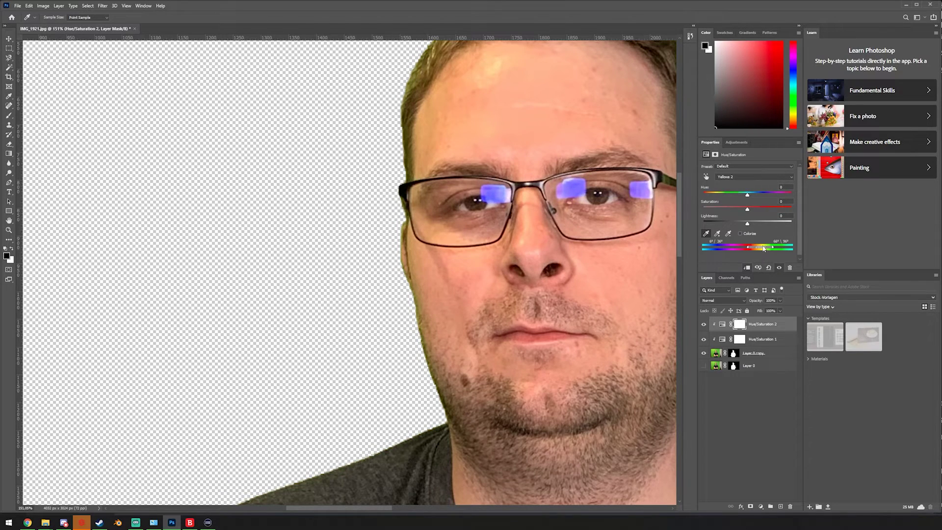
left_click_drag(763, 248, 757, 248)
left_click_drag(747, 194, 738, 196)
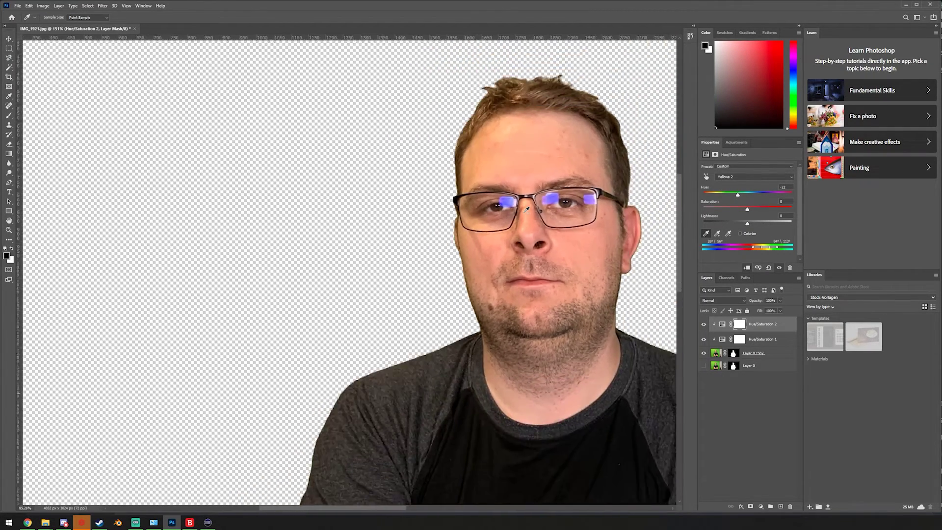
Compare the cutout with and without both Hue/Saturation adjustments, and examine the head, shirt and arms for remaining green spill
scroll(500, 208, "down", 4)
left_click_drag(605, 368, 505, 376)
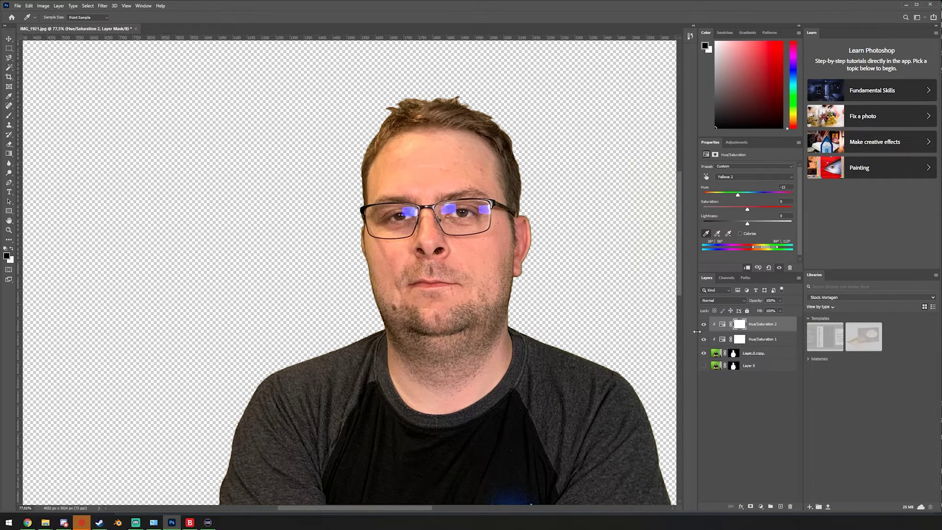
left_click(703, 354, "alt")
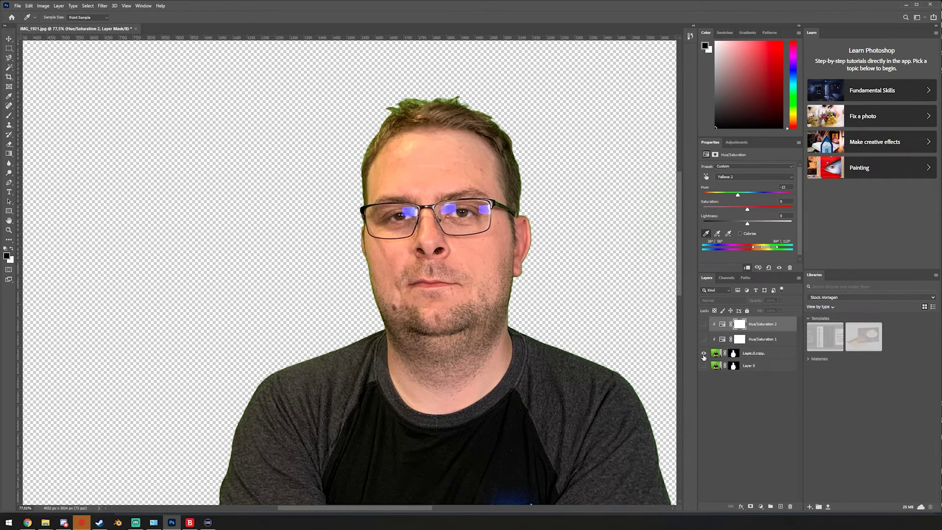
left_click(703, 354, "alt")
left_click_drag(548, 395, 503, 232)
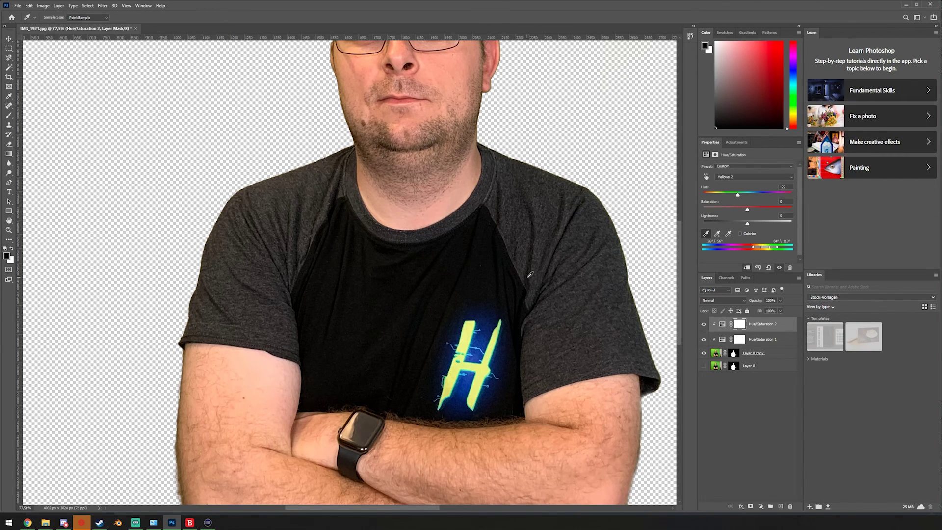
left_click_drag(512, 226, 465, 404)
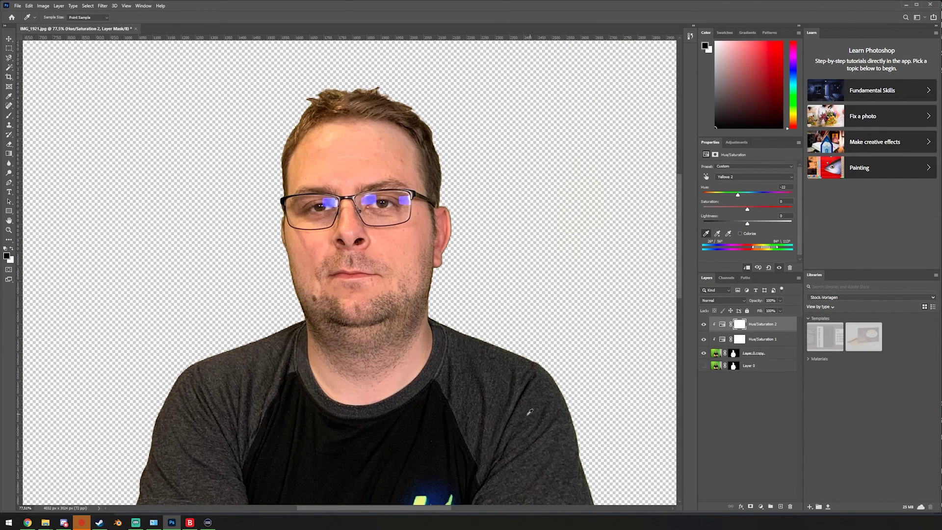